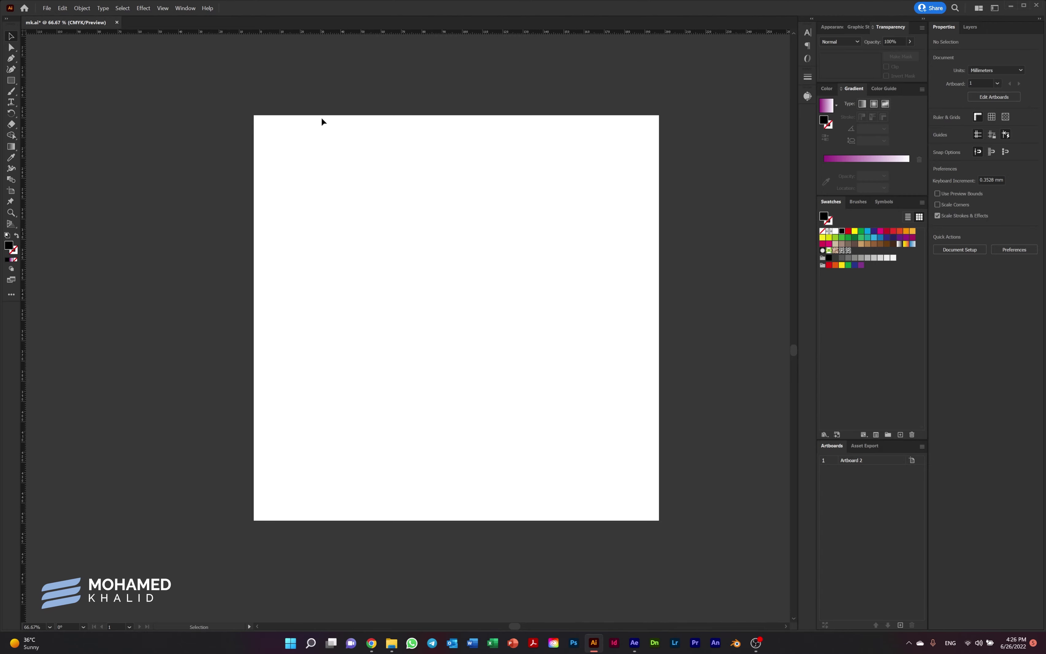
- Cover the artboard with a rectangle in a magenta-to-dark-indigo gradient angled lower-left to upper-right
{"action": "key", "text": "m"}
{"action": "left_click_drag", "start_coordinate": [254, 115], "coordinate": [659, 520]}
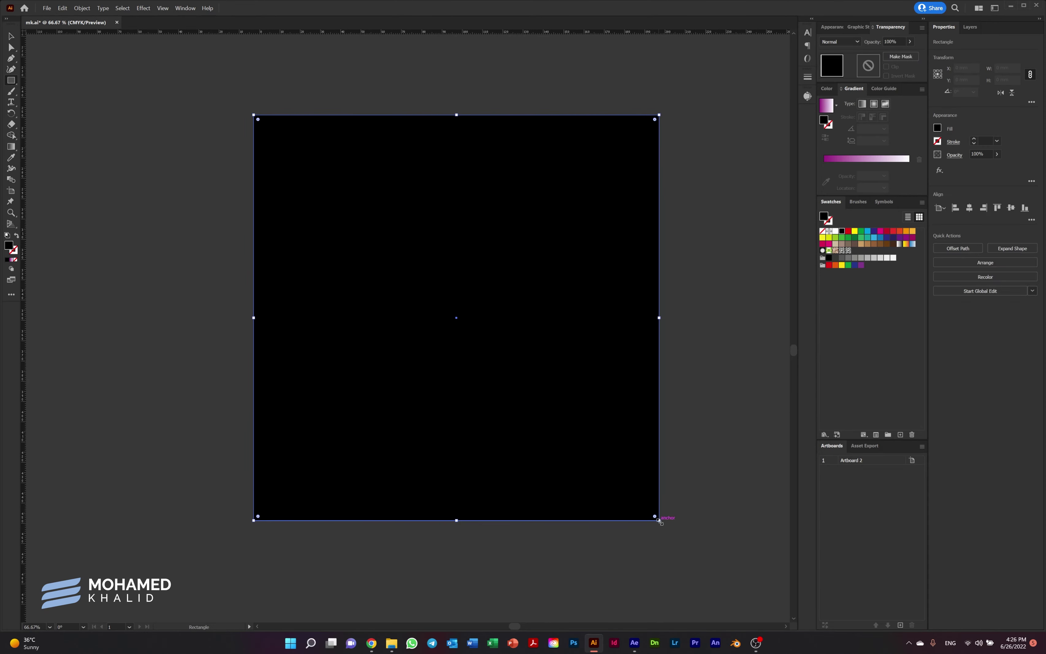
{"action": "left_click", "coordinate": [825, 105]}
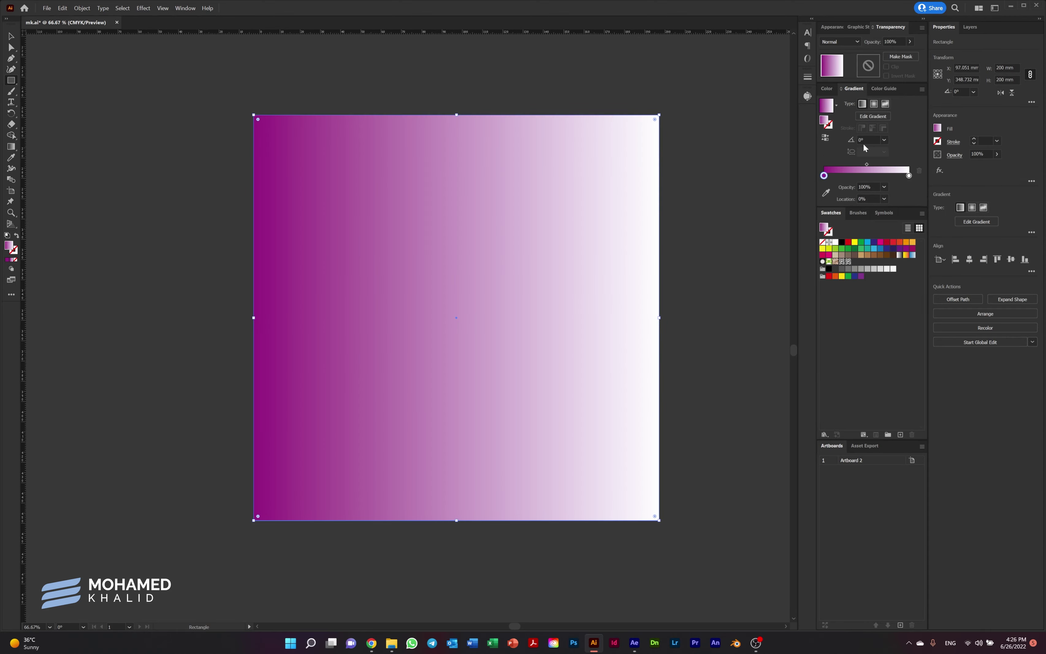
{"action": "double_click", "coordinate": [909, 175]}
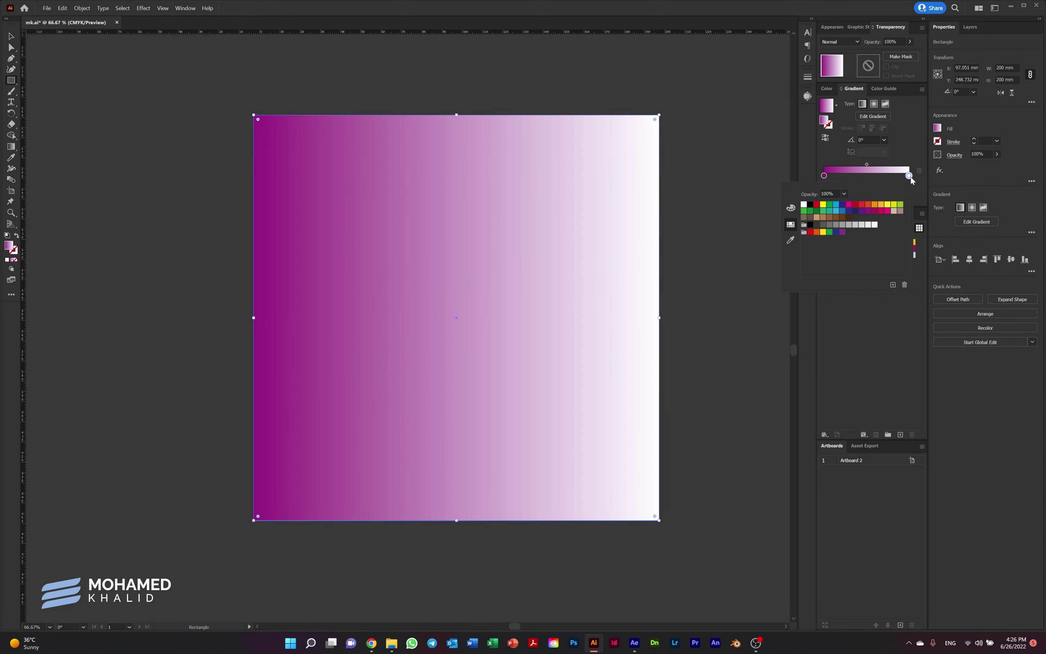
{"action": "left_click", "coordinate": [862, 211]}
{"action": "left_click", "coordinate": [855, 211]}
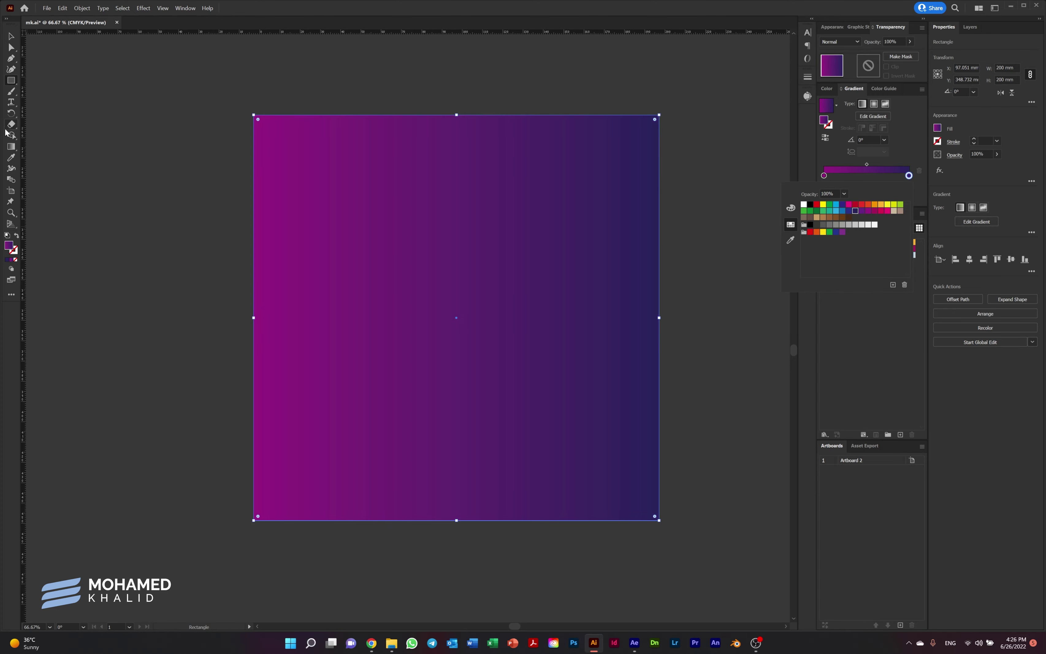
{"action": "left_click", "coordinate": [13, 147]}
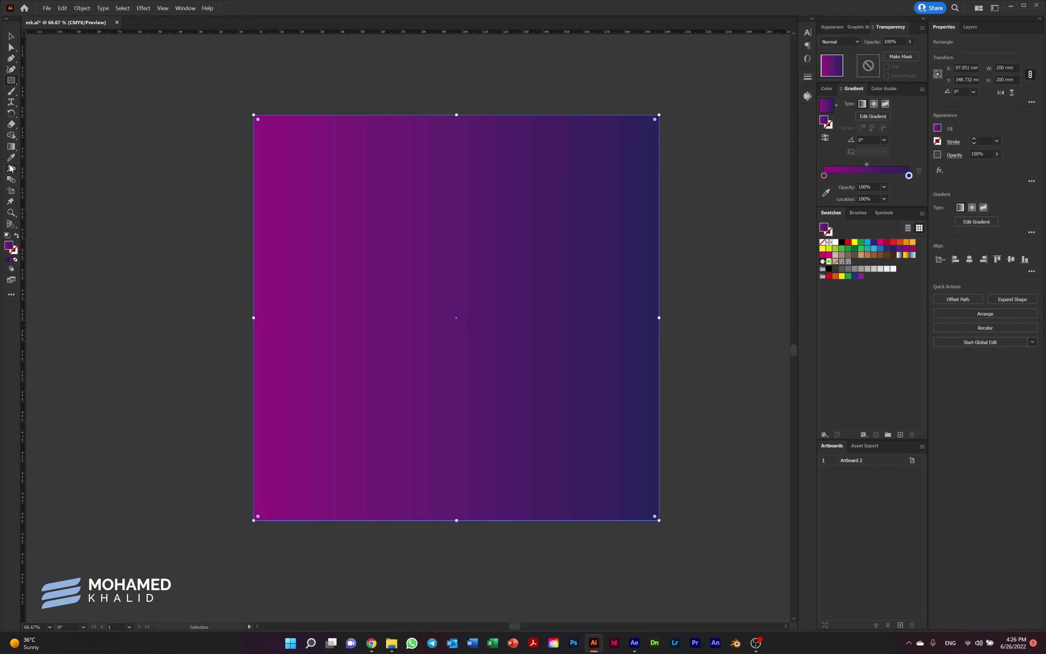
{"action": "left_click", "coordinate": [12, 146]}
{"action": "mouse_move", "coordinate": [184, 576]}
{"action": "left_mouse_down"}
{"action": "mouse_move", "coordinate": [538, 223]}
{"action": "mouse_move", "coordinate": [668, 113]}
{"action": "left_mouse_up"}
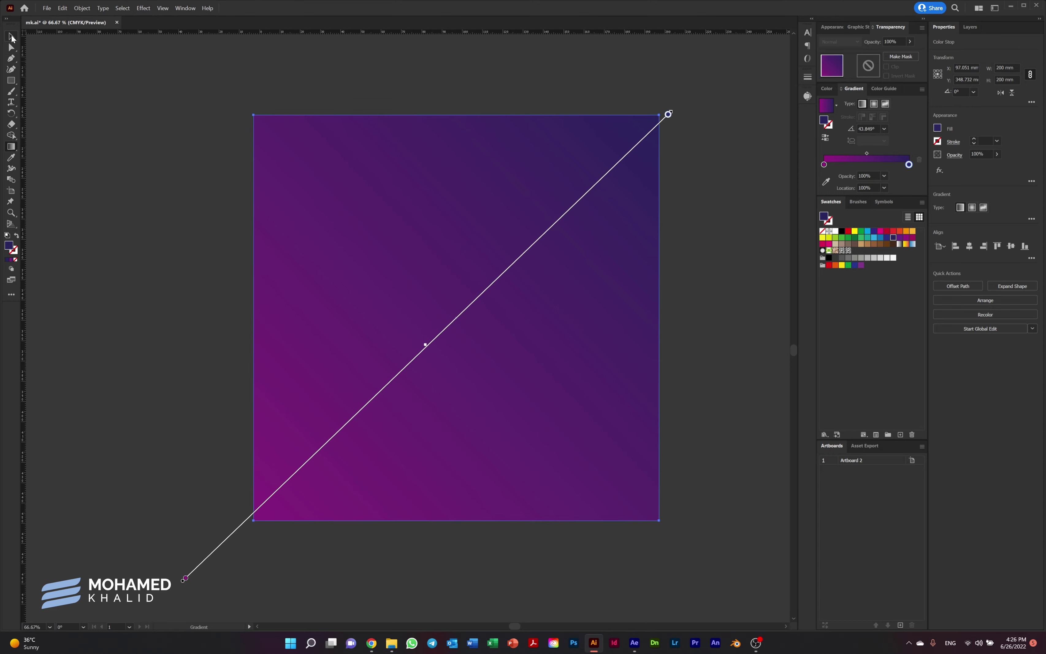
- Draw a small circle, about 39 mm, in the upper-left area of the artboard
{"action": "key", "text": "l"}
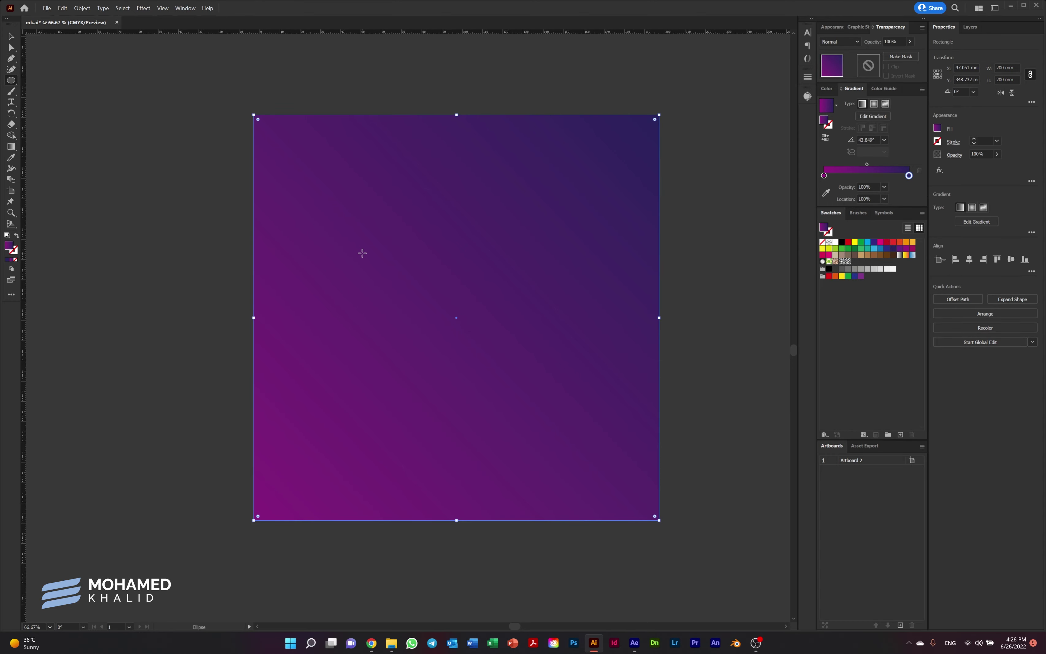
{"action": "mouse_move", "coordinate": [335, 207]}
{"action": "left_mouse_down"}
{"action": "mouse_move", "coordinate": [397, 291]}
{"action": "mouse_move", "coordinate": [388, 244]}
{"action": "left_mouse_up"}
{"action": "key", "text": "v"}
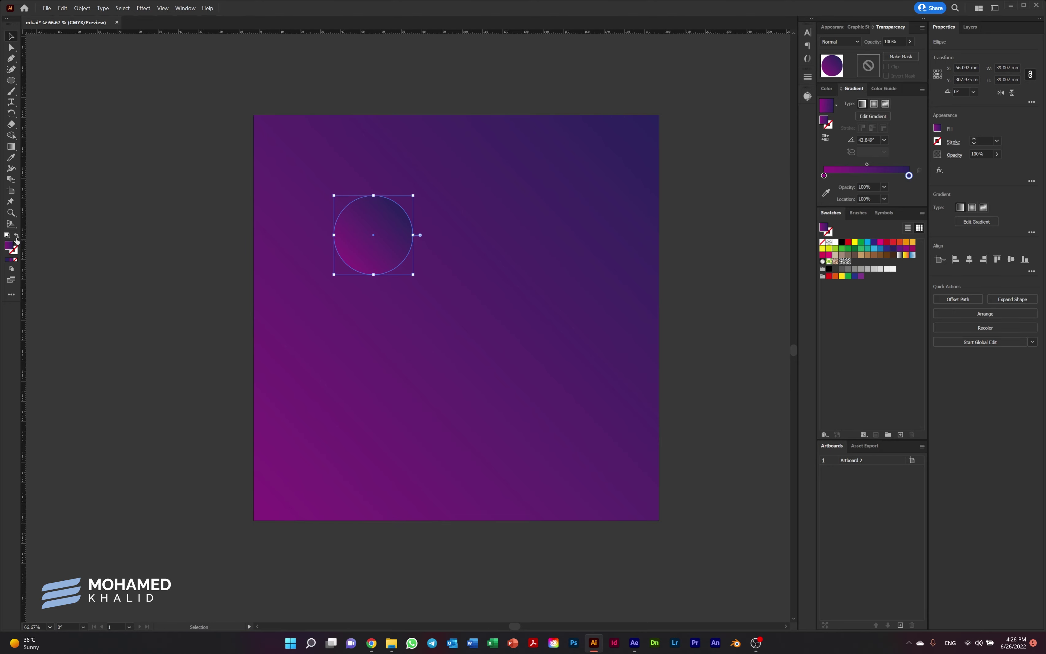
- Move the gradient to the circle's stroke with orange-yellow and red stops
{"action": "left_click", "coordinate": [16, 236]}
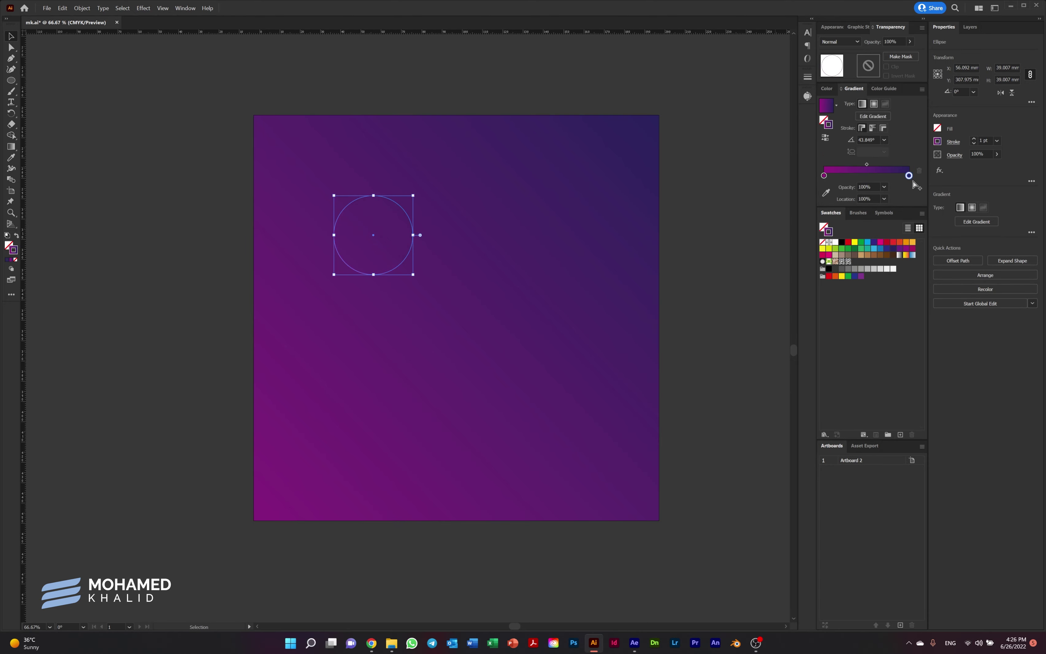
{"action": "double_click", "coordinate": [909, 176]}
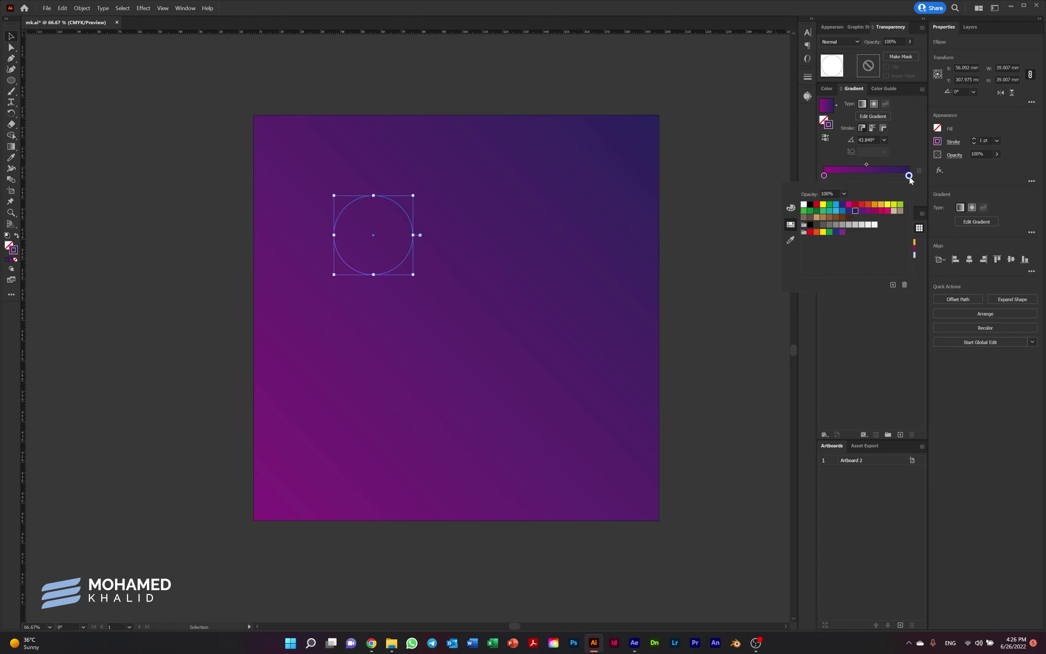
{"action": "left_click", "coordinate": [862, 205]}
{"action": "double_click", "coordinate": [824, 176]}
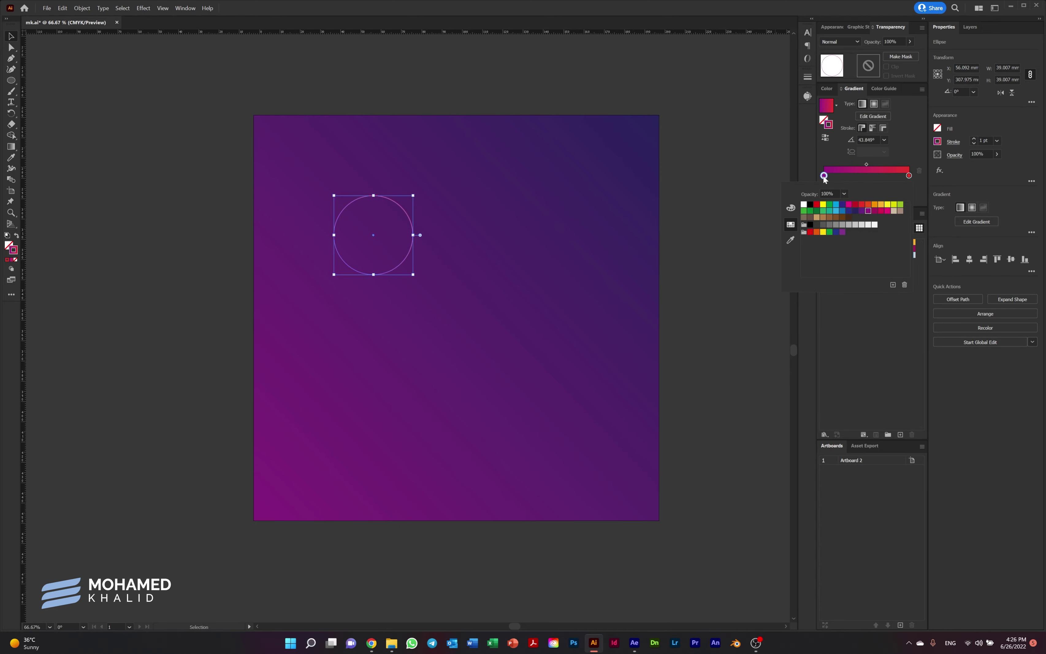
{"action": "left_click", "coordinate": [880, 205]}
{"action": "left_click", "coordinate": [916, 157]}
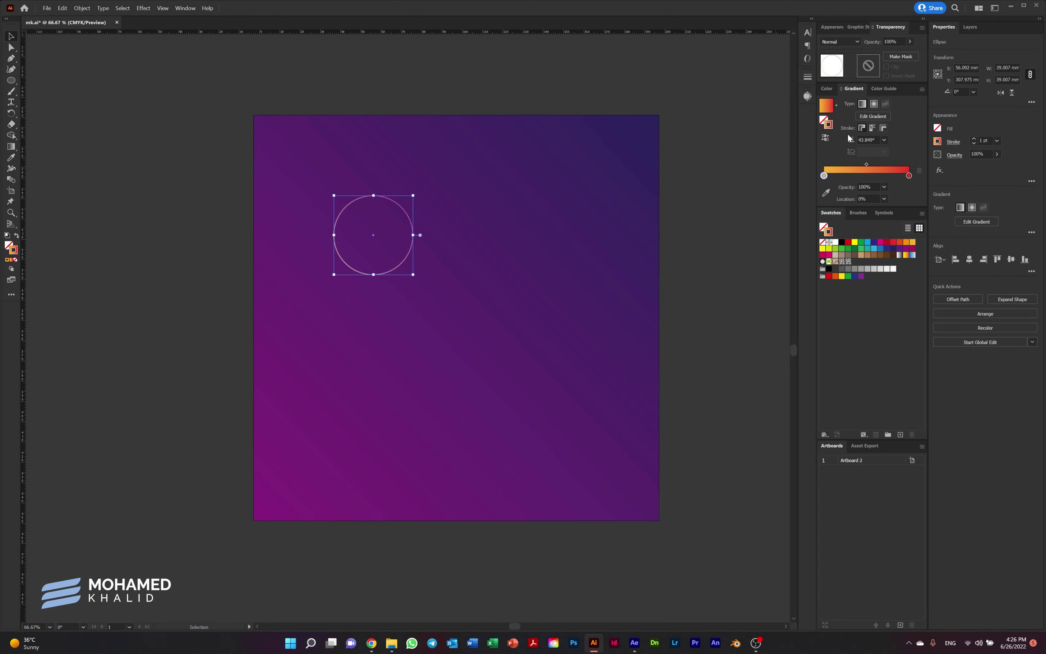
- Raise the circle's stroke weight to 33 pt to make a thick ring
{"action": "left_click", "coordinate": [973, 139]}
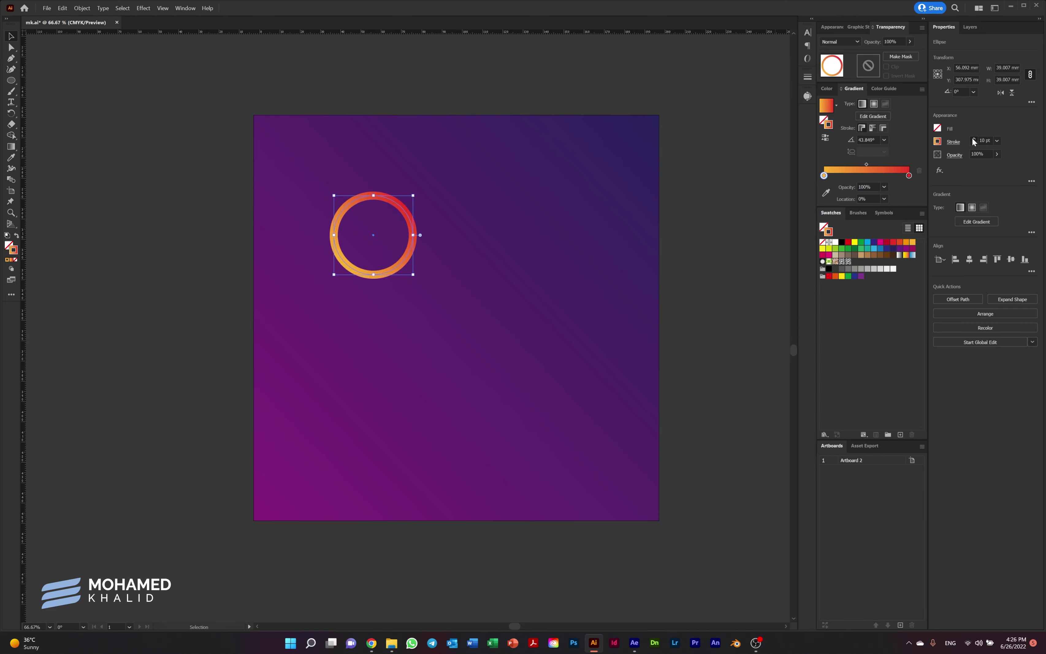
{"action": "left_click", "coordinate": [973, 139]}
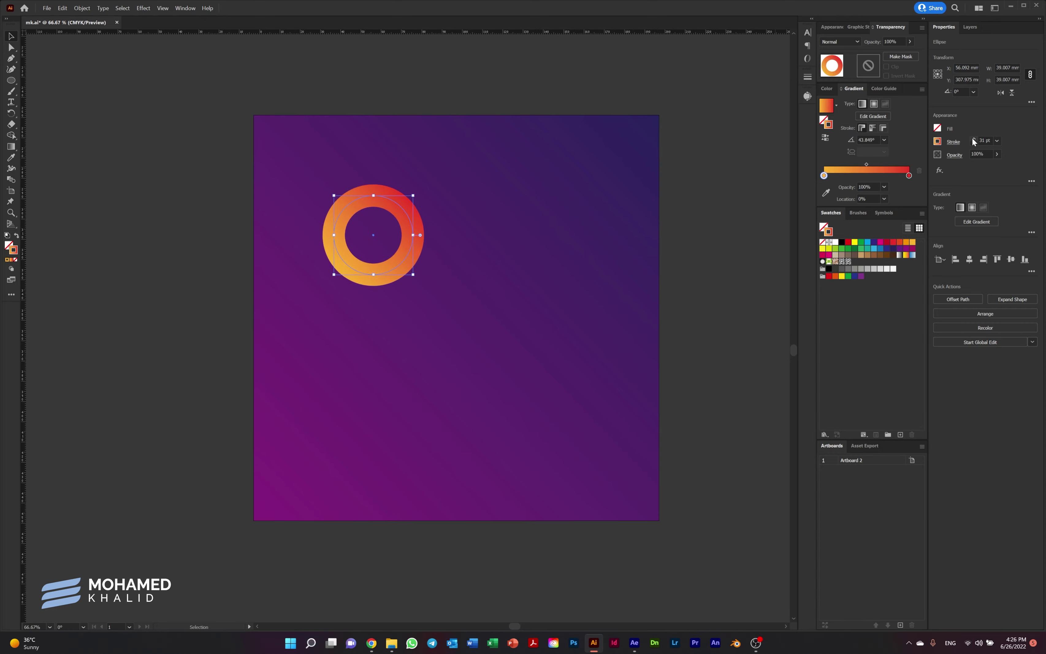
{"action": "left_click", "coordinate": [974, 139]}
{"action": "left_click", "coordinate": [974, 140]}
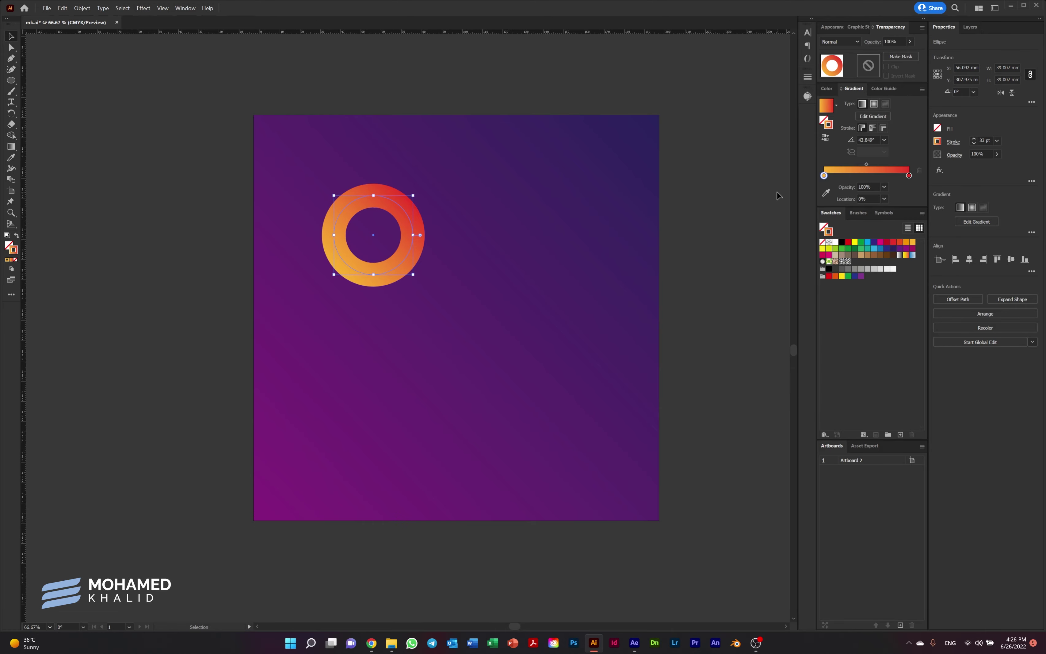
- Copy the ring to the lower right and add square frames at upper right and lower left
{"action": "left_click_drag", "start_coordinate": [403, 267], "coordinate": [544, 406]}
{"action": "key", "text": "m"}
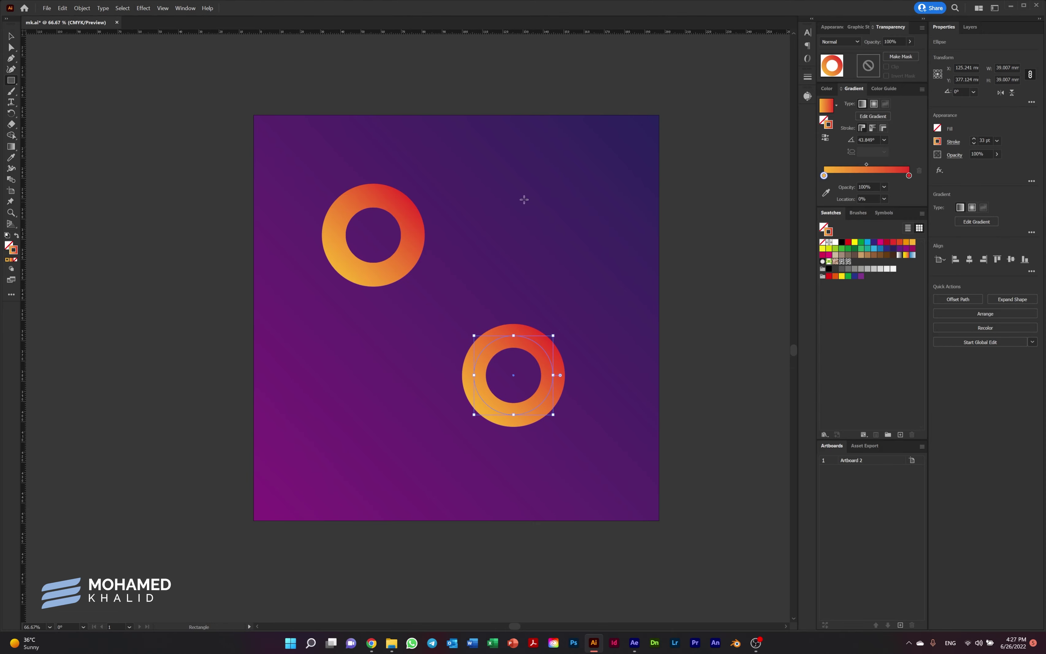
{"action": "mouse_move", "coordinate": [482, 169]}
{"action": "left_mouse_down"}
{"action": "mouse_move", "coordinate": [572, 260]}
{"action": "mouse_move", "coordinate": [539, 270]}
{"action": "mouse_move", "coordinate": [406, 420]}
{"action": "left_mouse_up"}
{"action": "key", "text": "v"}
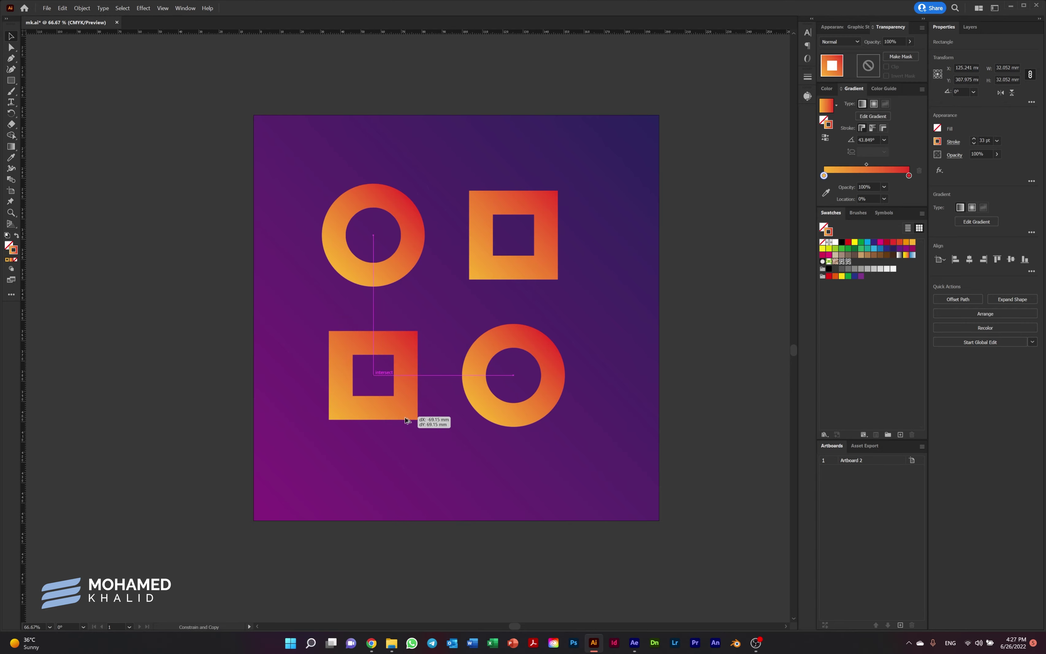
{"action": "mouse_move", "coordinate": [560, 422]}
{"action": "left_mouse_down"}
{"action": "mouse_move", "coordinate": [378, 274]}
{"action": "mouse_move", "coordinate": [391, 287]}
{"action": "left_mouse_up"}
- Enlarge all four shapes slightly and select the two square frames
{"action": "left_click_drag", "start_coordinate": [566, 207], "coordinate": [593, 186]}
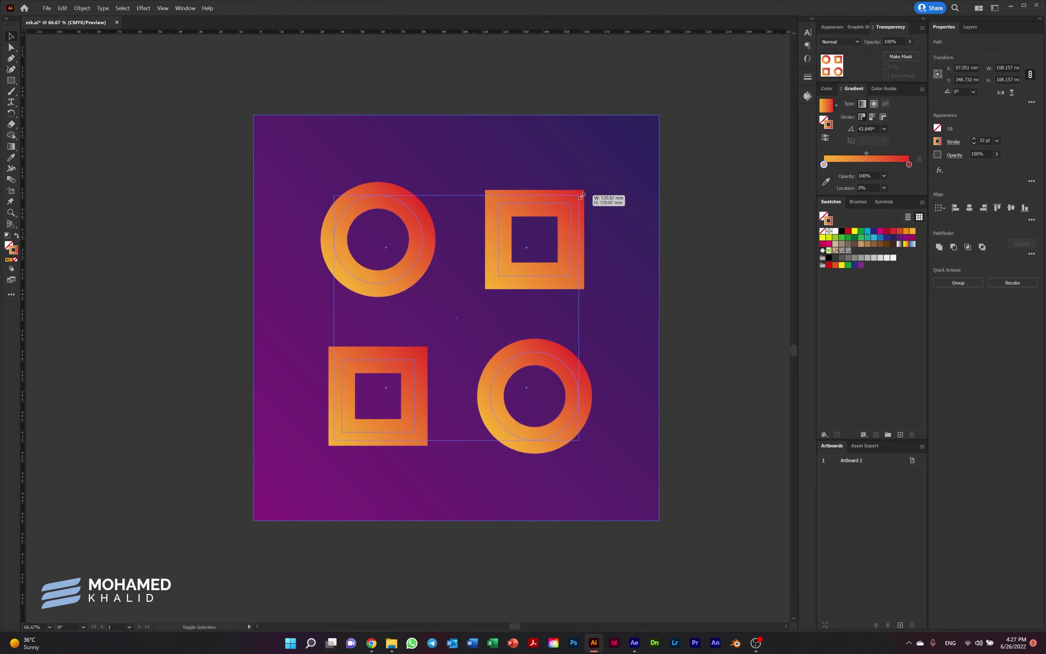
{"action": "left_click", "coordinate": [562, 275]}
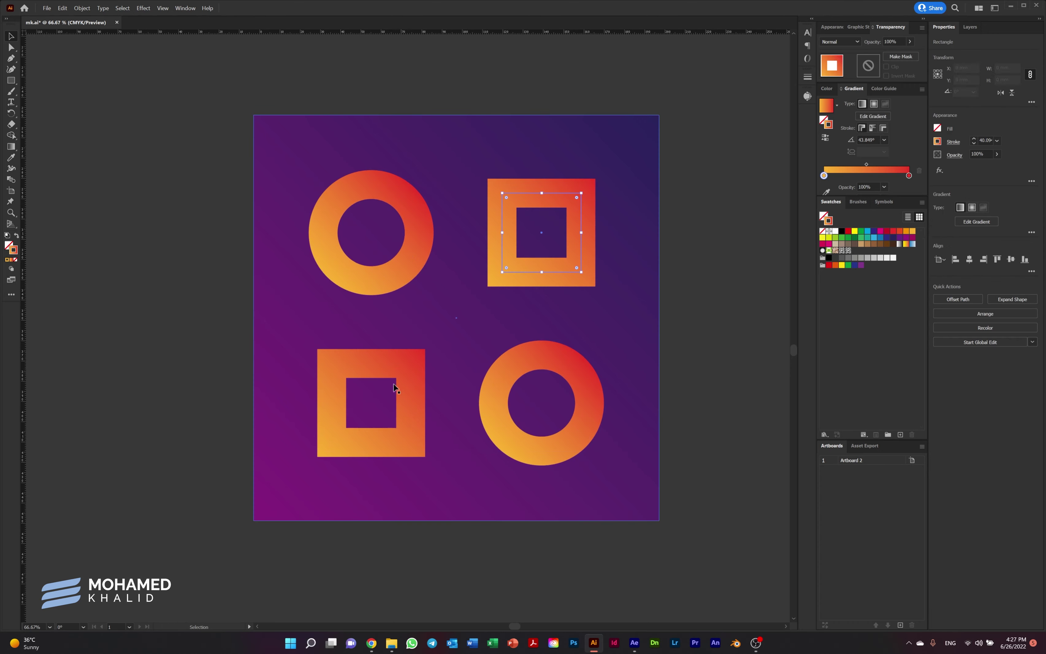
{"action": "left_click", "coordinate": [411, 394], "text": "shift"}
- Give both square frames a bright-yellow-to-yellow-green gradient stroke
{"action": "double_click", "coordinate": [909, 165]}
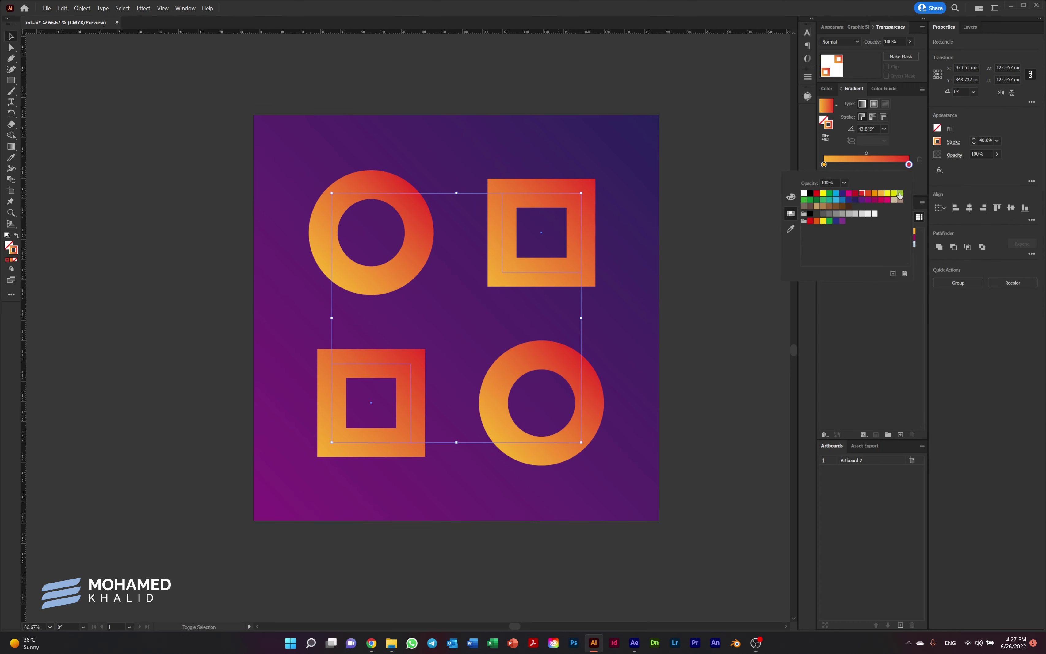
{"action": "left_click", "coordinate": [900, 193]}
{"action": "double_click", "coordinate": [824, 164]}
{"action": "left_click", "coordinate": [823, 193]}
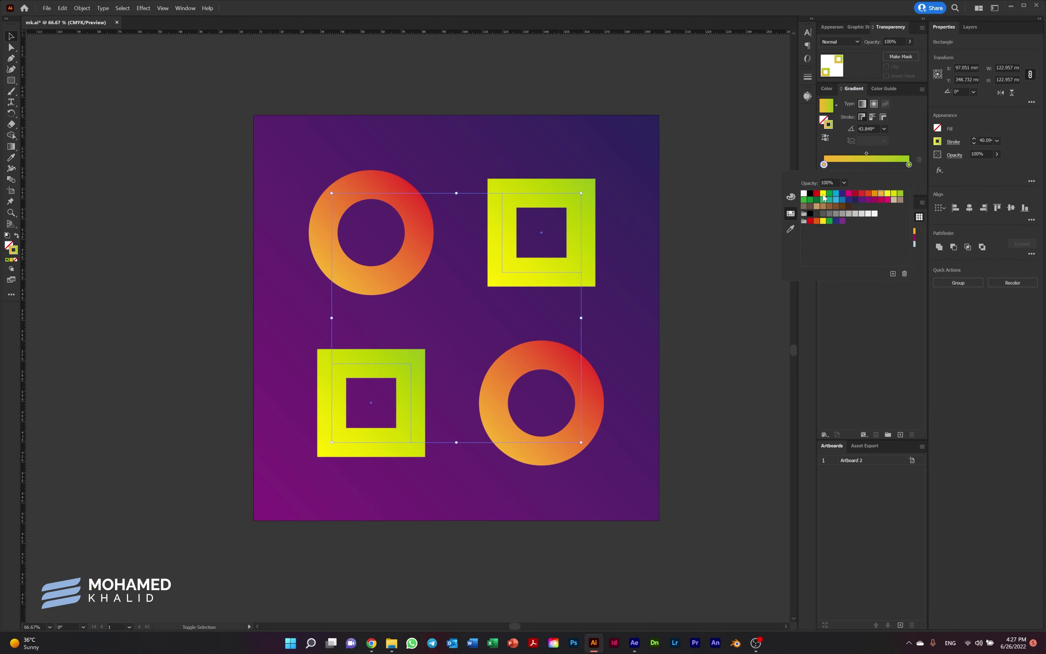
{"action": "left_click", "coordinate": [908, 130]}
{"action": "left_click", "coordinate": [674, 421]}
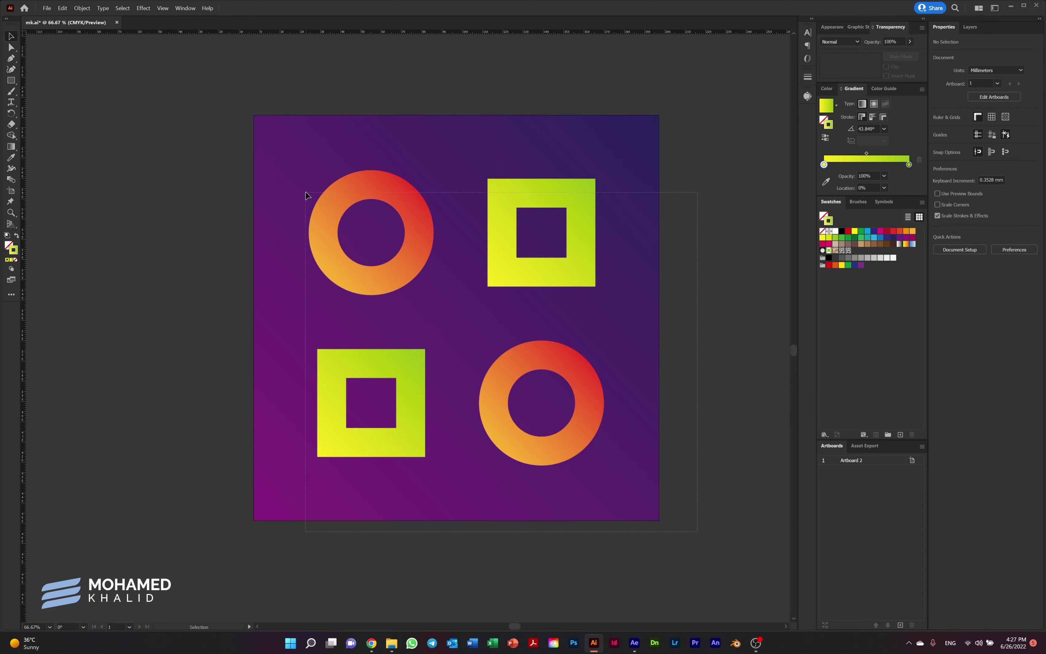
- Draw a large square over the centre of the design with fill and stroke swapped
{"action": "left_click_drag", "start_coordinate": [293, 177], "coordinate": [290, 175]}
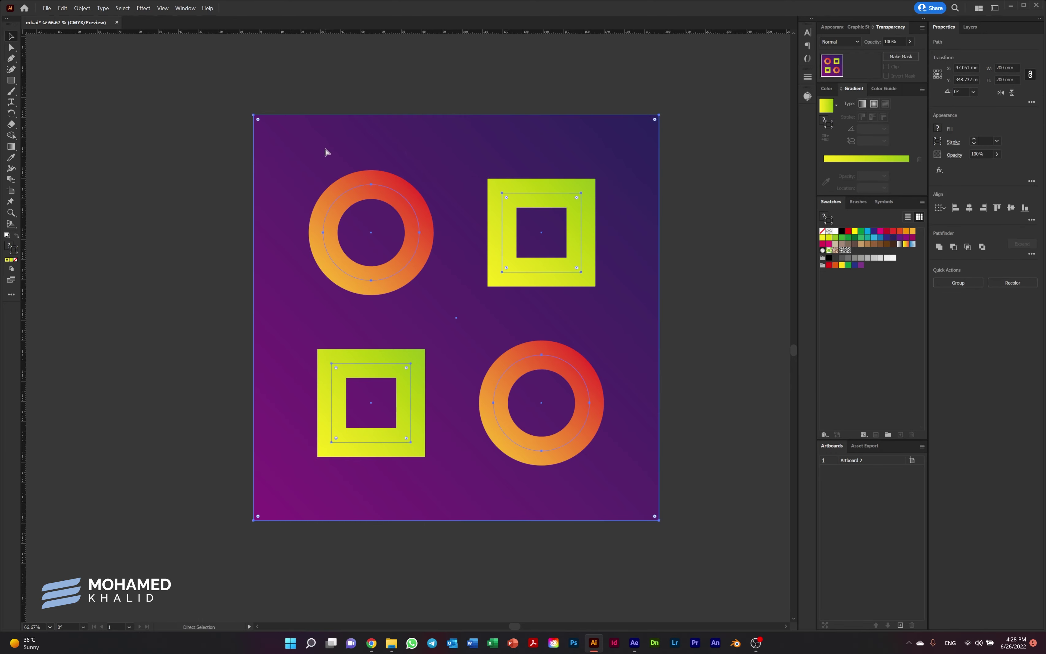
{"action": "key", "text": "ctrl"}
{"action": "key", "text": "m"}
{"action": "left_click_drag", "start_coordinate": [542, 226], "coordinate": [371, 412]}
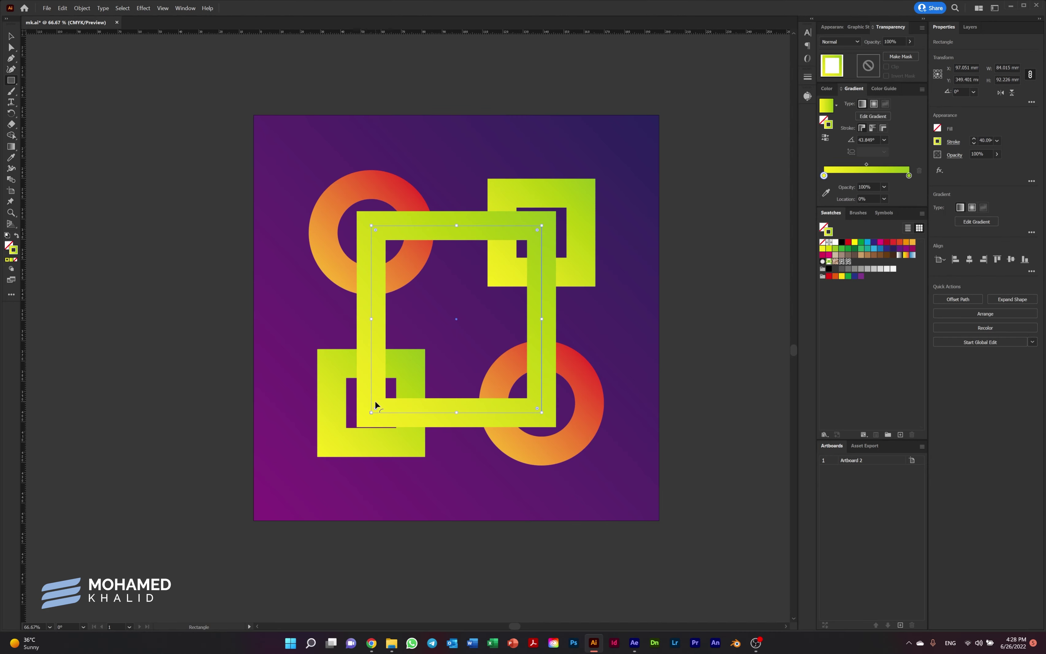
{"action": "key", "text": "v"}
{"action": "left_click", "coordinate": [16, 236]}
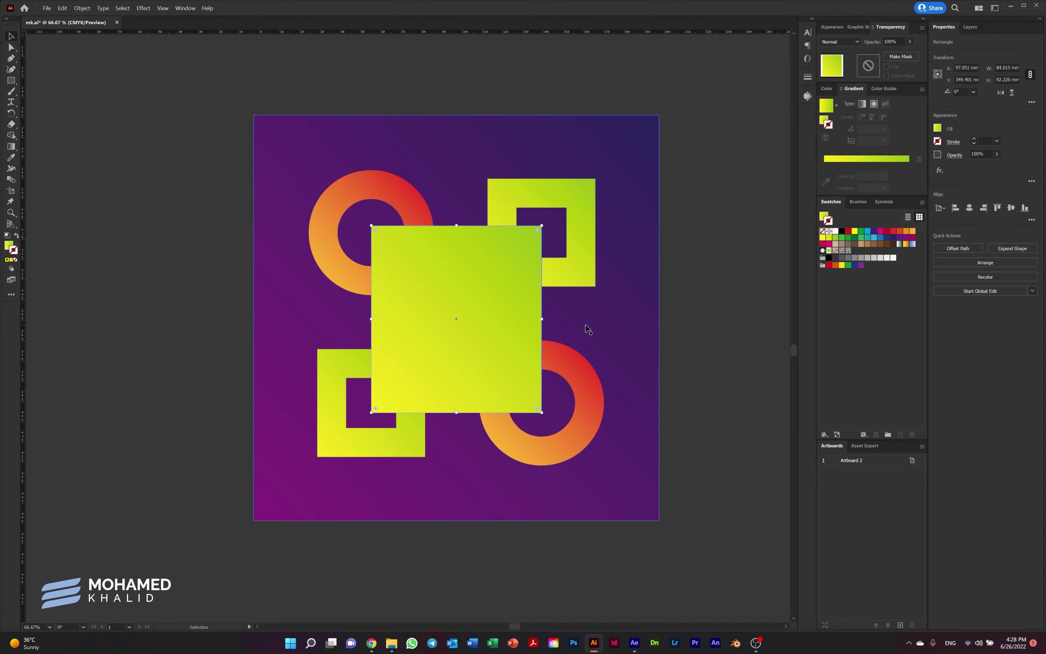
- Select the centre square with the rings and frames and make a clipping mask (Ctrl+7)
{"action": "left_click", "coordinate": [420, 213], "text": "shift"}
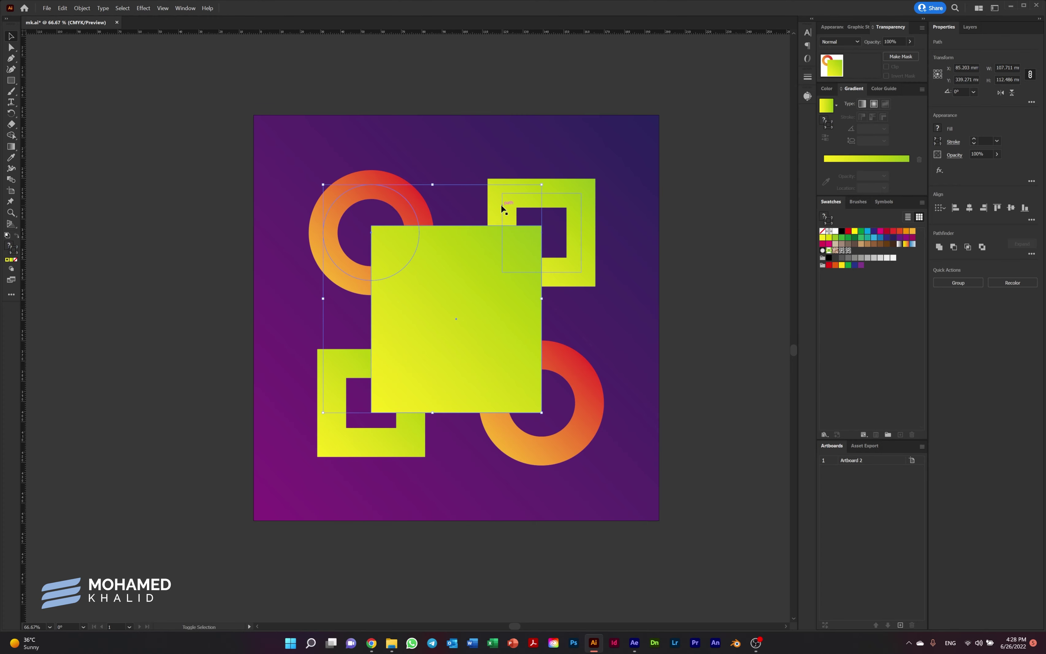
{"action": "left_click", "coordinate": [503, 212], "text": "shift"}
{"action": "left_click", "coordinate": [571, 370], "text": "shift"}
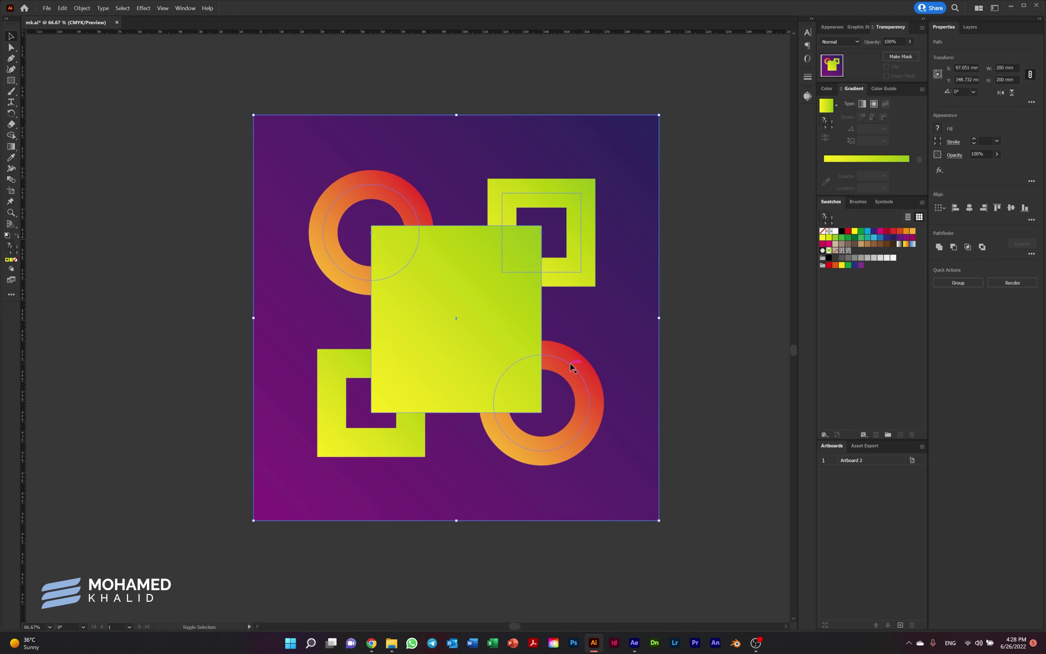
{"action": "left_click", "coordinate": [408, 444], "text": "shift"}
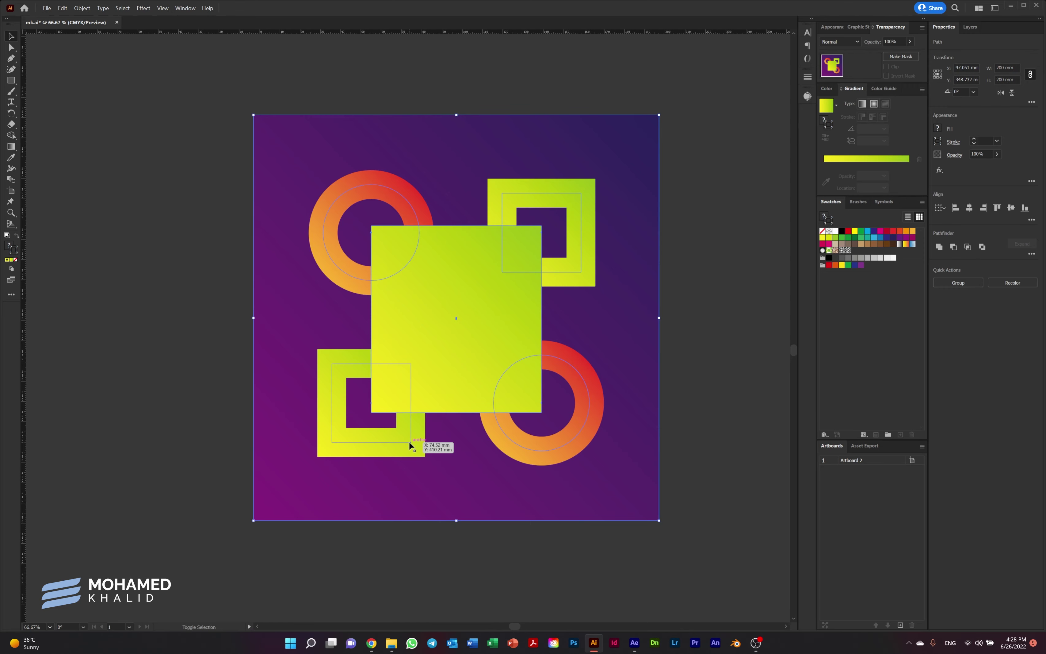
{"action": "key", "text": "a"}
{"action": "key", "text": "ctrl+7"}
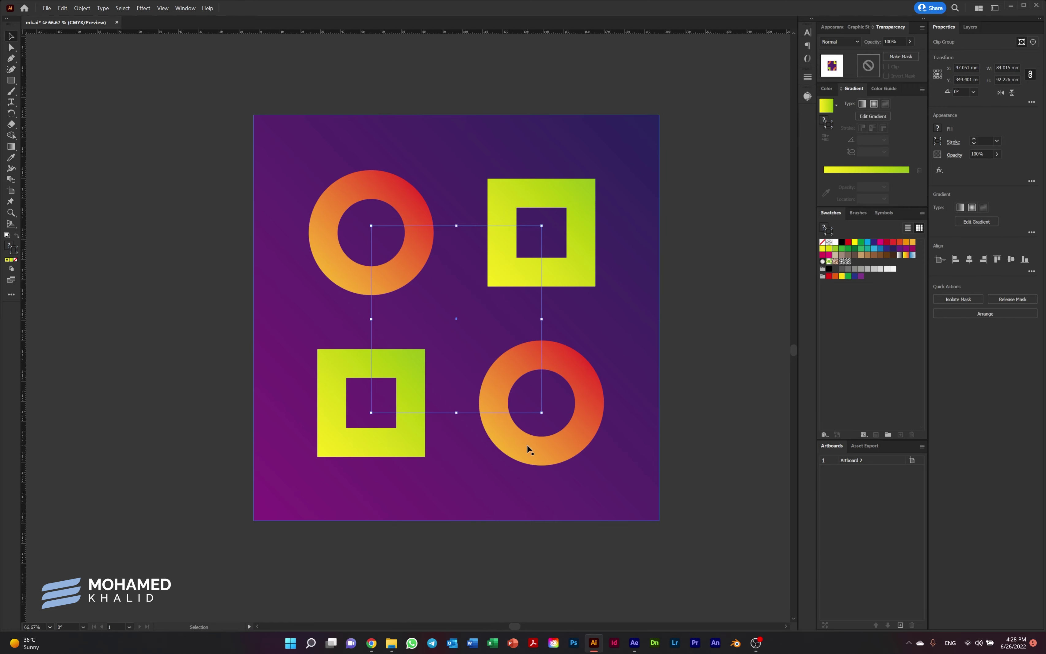
- Enter the clip group in isolation and select the clipped artwork
{"action": "key", "text": "v"}
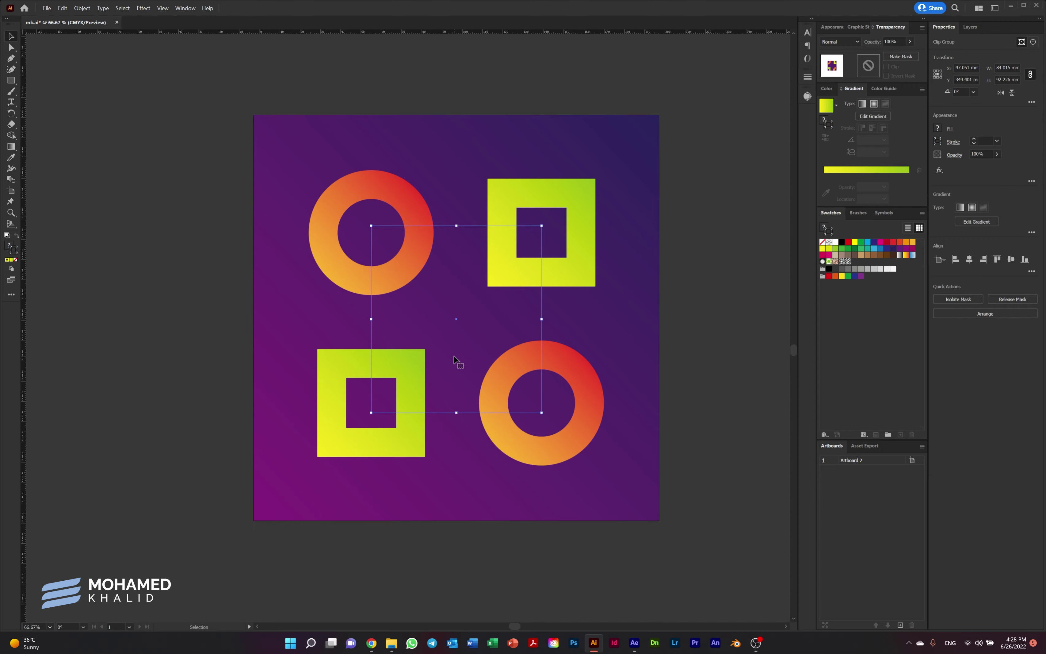
{"action": "double_click", "coordinate": [458, 362]}
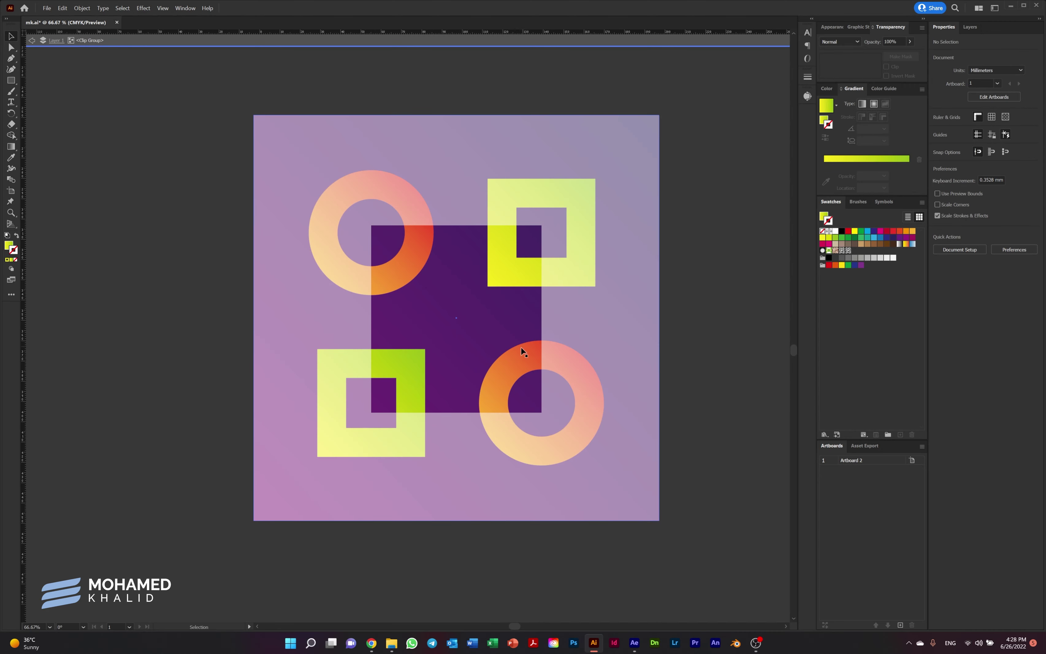
{"action": "left_click_drag", "start_coordinate": [642, 501], "coordinate": [310, 199]}
{"action": "key", "text": "ctrl+z"}
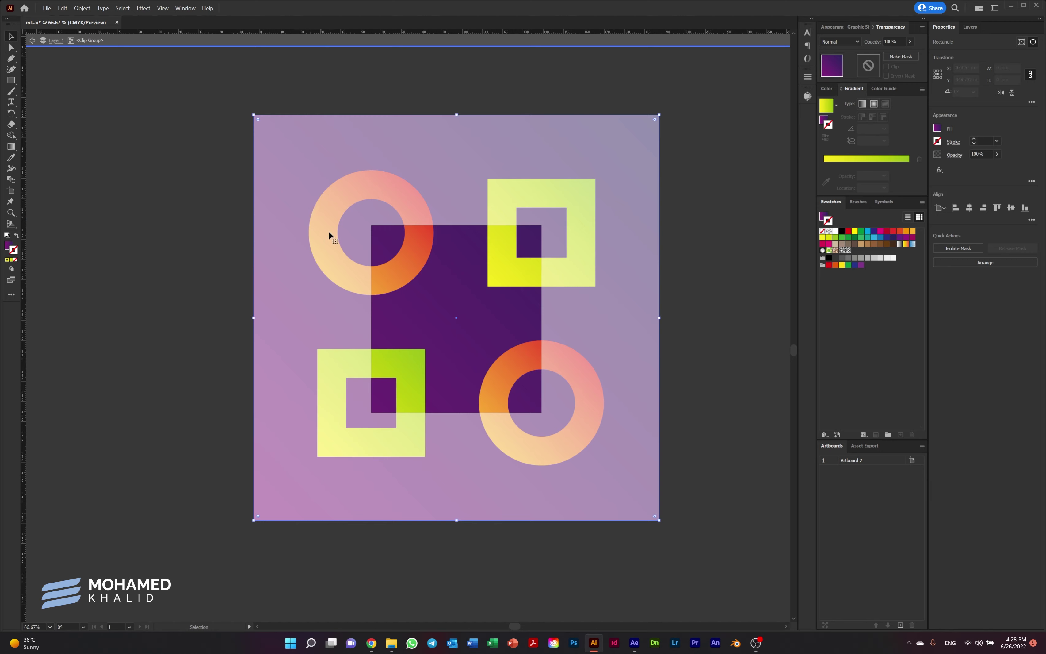
{"action": "key", "text": "ctrl+z"}
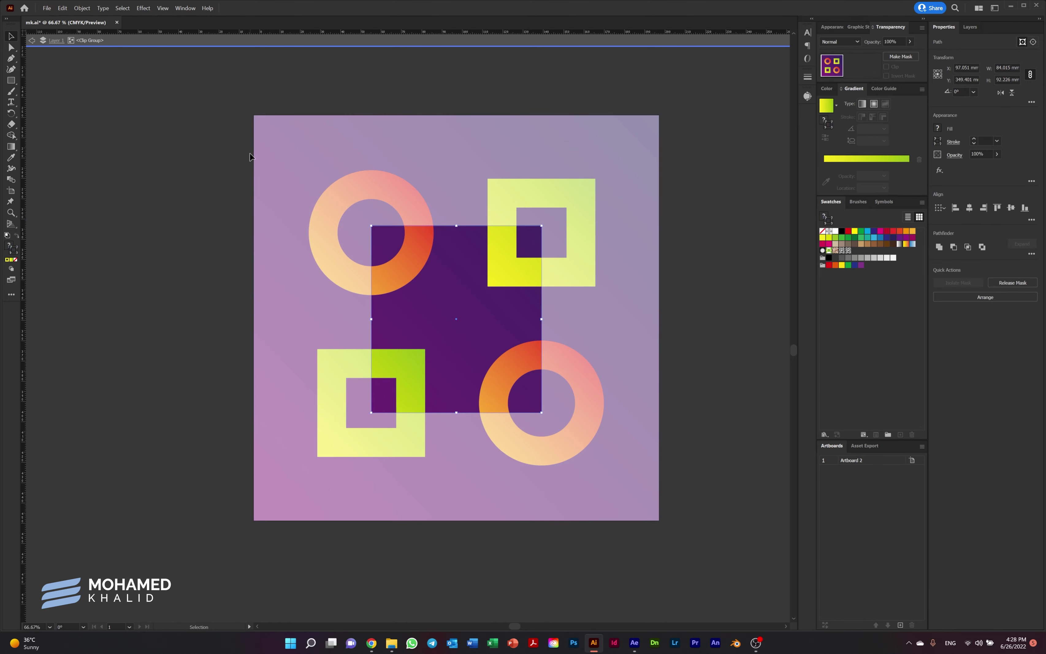
{"action": "left_click", "coordinate": [537, 311]}
- Apply a Gaussian Blur of about 38.9 pixels radius to the clipped artwork
{"action": "left_click", "coordinate": [143, 8]}
{"action": "mouse_move", "coordinate": [151, 185]}
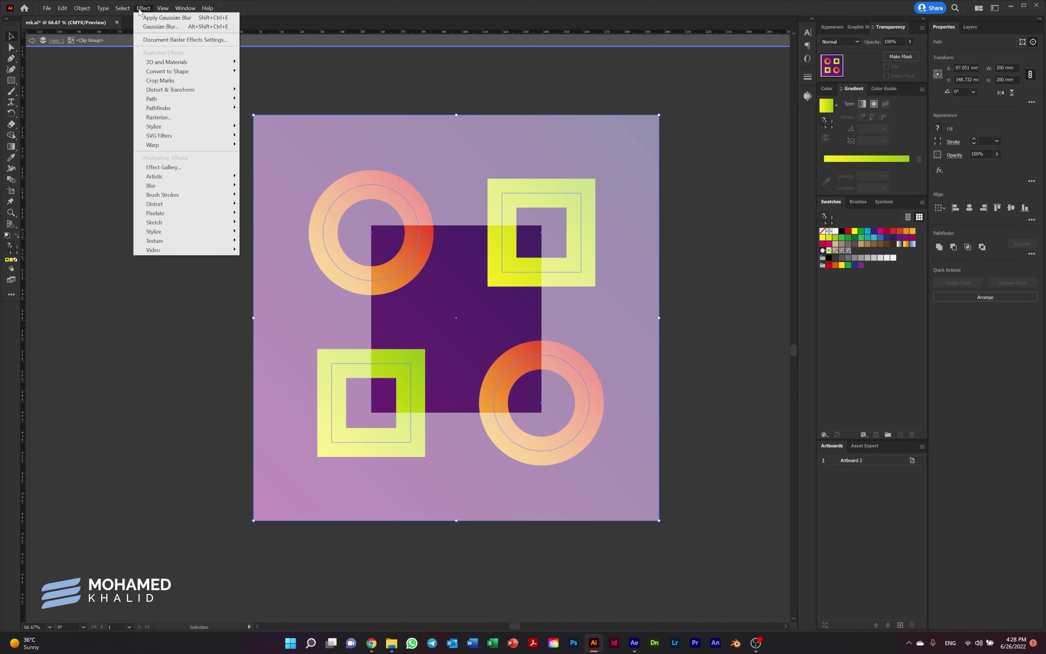
{"action": "left_click", "coordinate": [277, 187]}
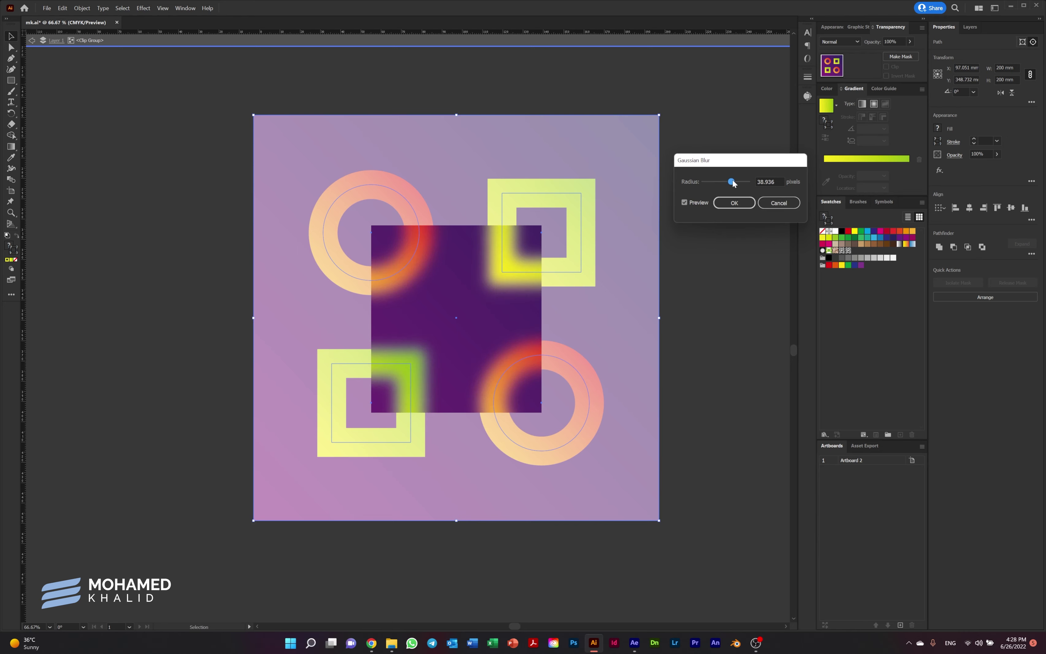
{"action": "left_click", "coordinate": [734, 203]}
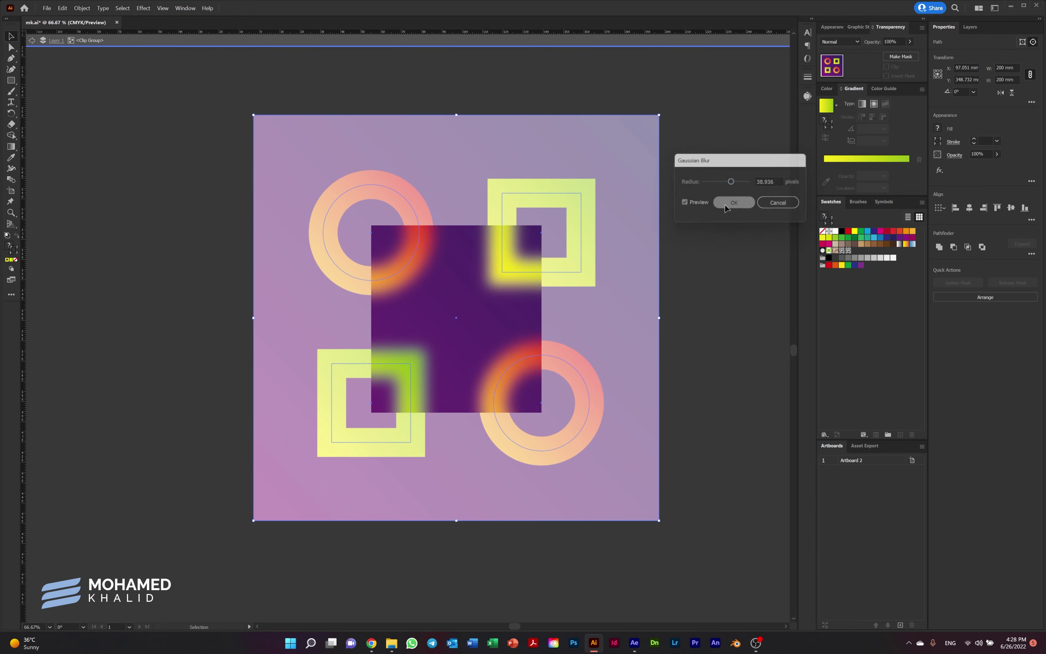
{"action": "left_click", "coordinate": [533, 243]}
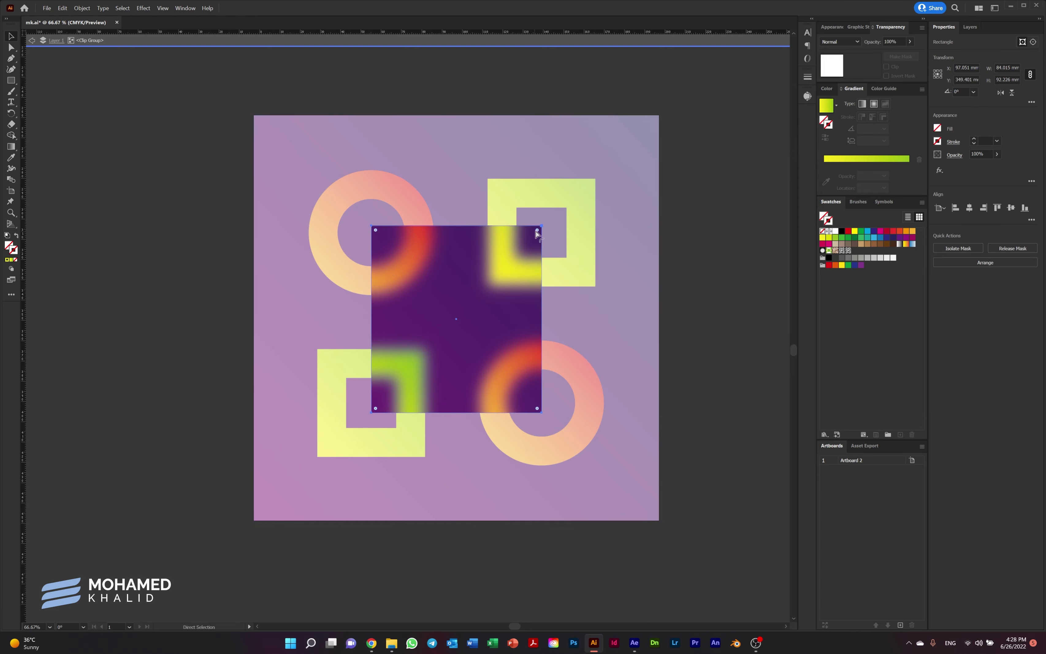
- Round the corners of the central square
{"action": "key", "text": "a"}
{"action": "left_click_drag", "start_coordinate": [537, 230], "coordinate": [529, 234]}
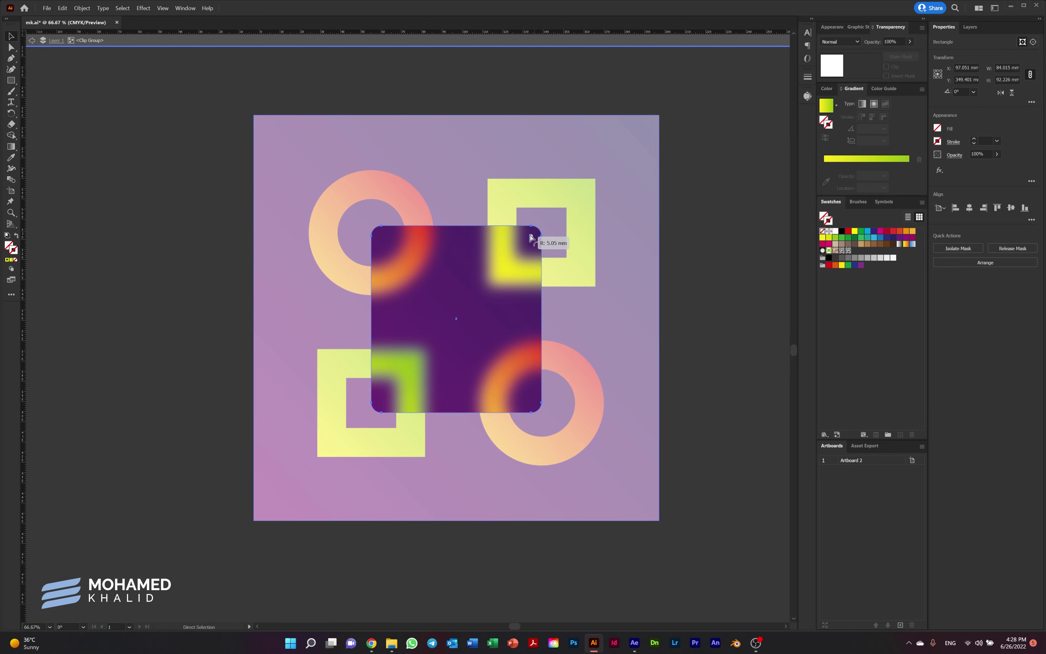
{"action": "key", "text": "v"}
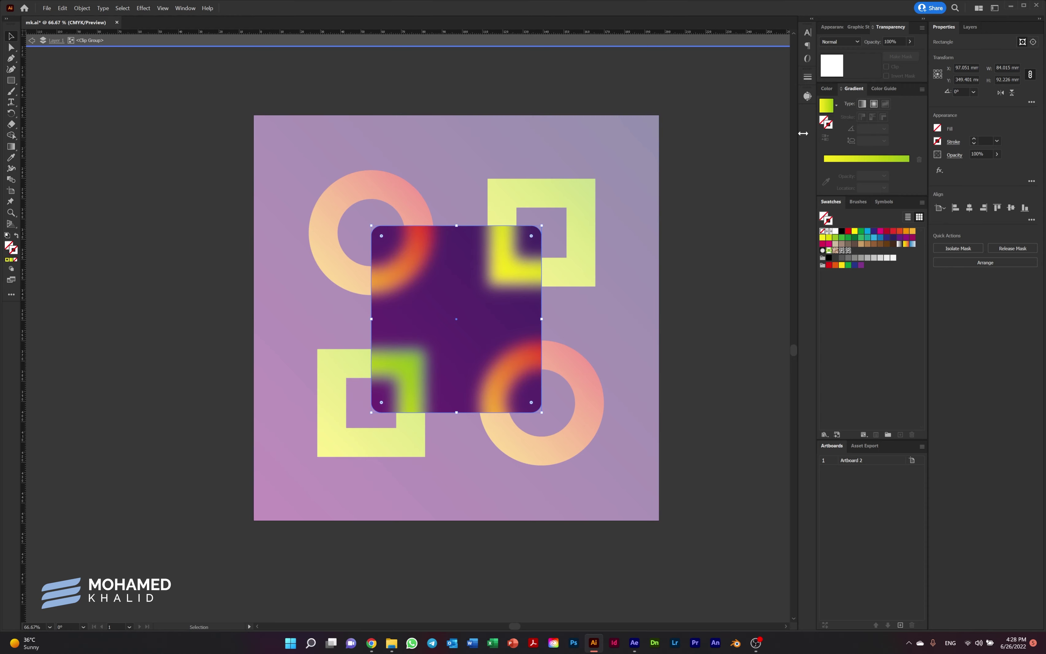
- Give the square a 2 pt white gradient outline with the left stop at 5% opacity
{"action": "left_click", "coordinate": [830, 109]}
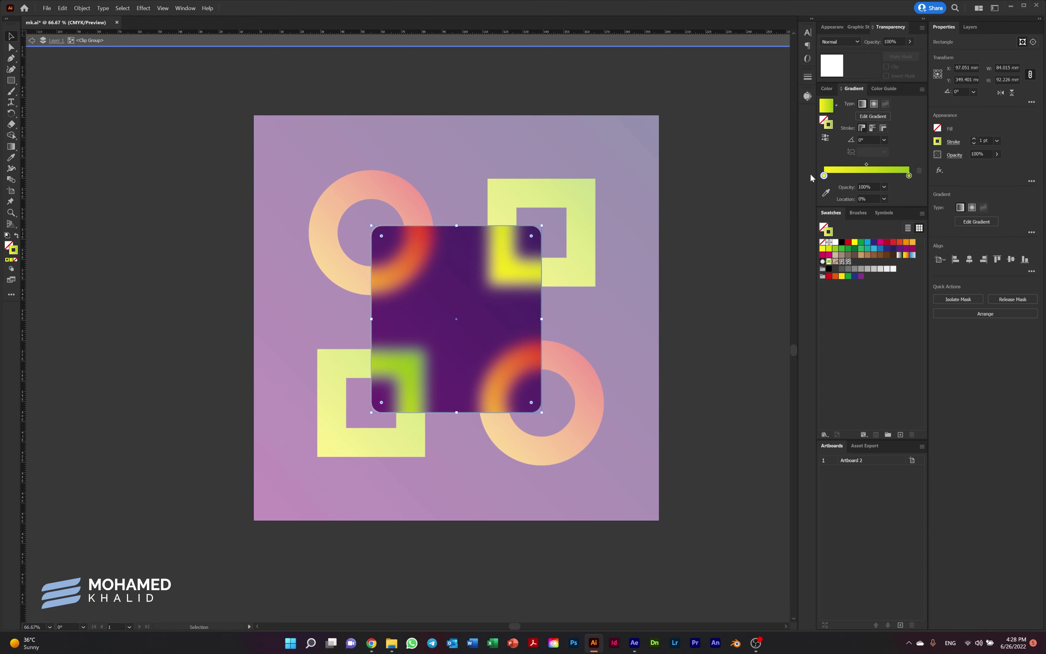
{"action": "double_click", "coordinate": [825, 175]}
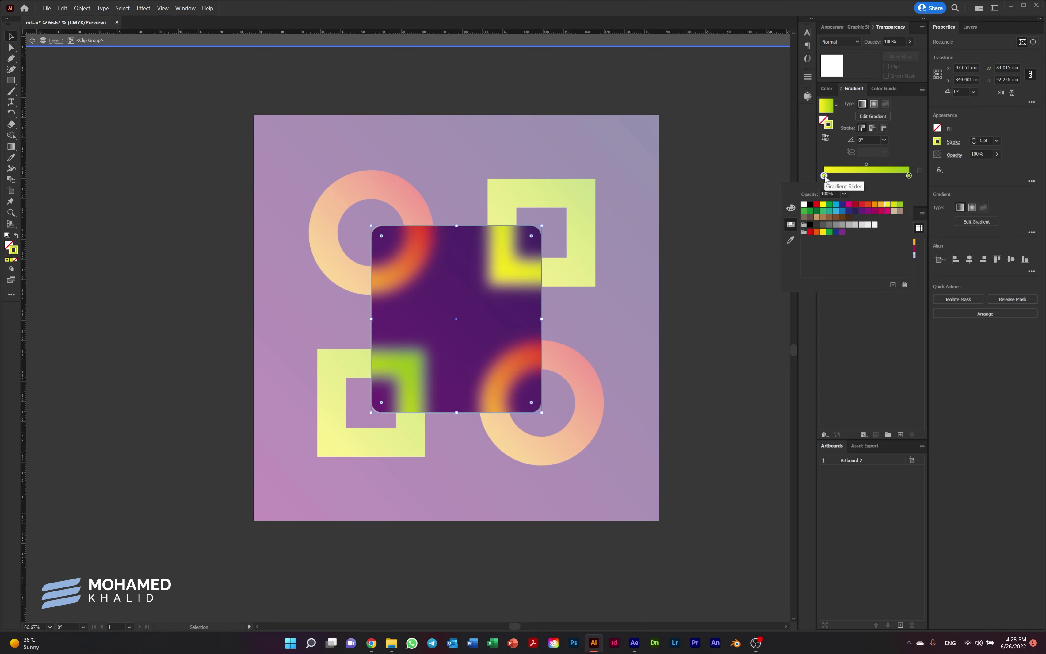
{"action": "left_click", "coordinate": [804, 204]}
{"action": "double_click", "coordinate": [909, 176]}
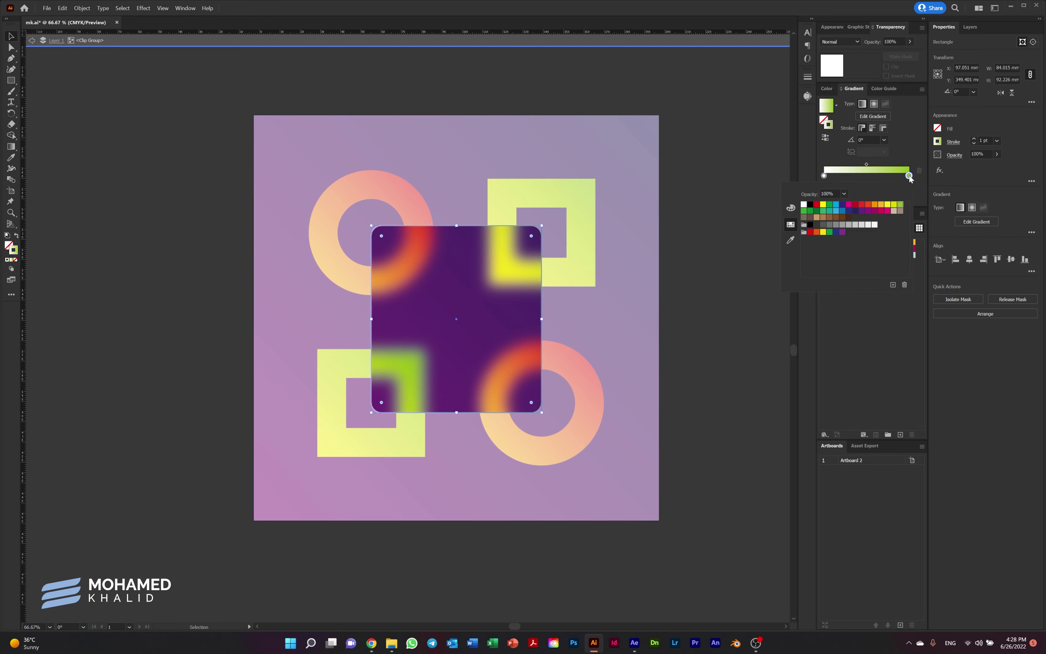
{"action": "left_click", "coordinate": [804, 205]}
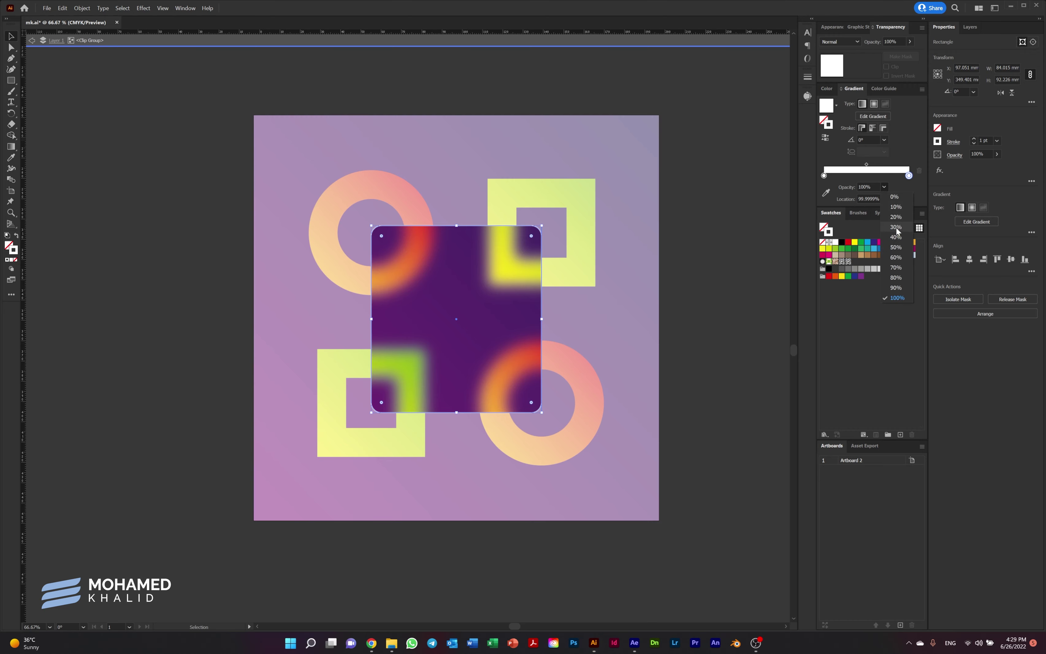
{"action": "left_click", "coordinate": [824, 176]}
{"action": "left_click", "coordinate": [884, 187]}
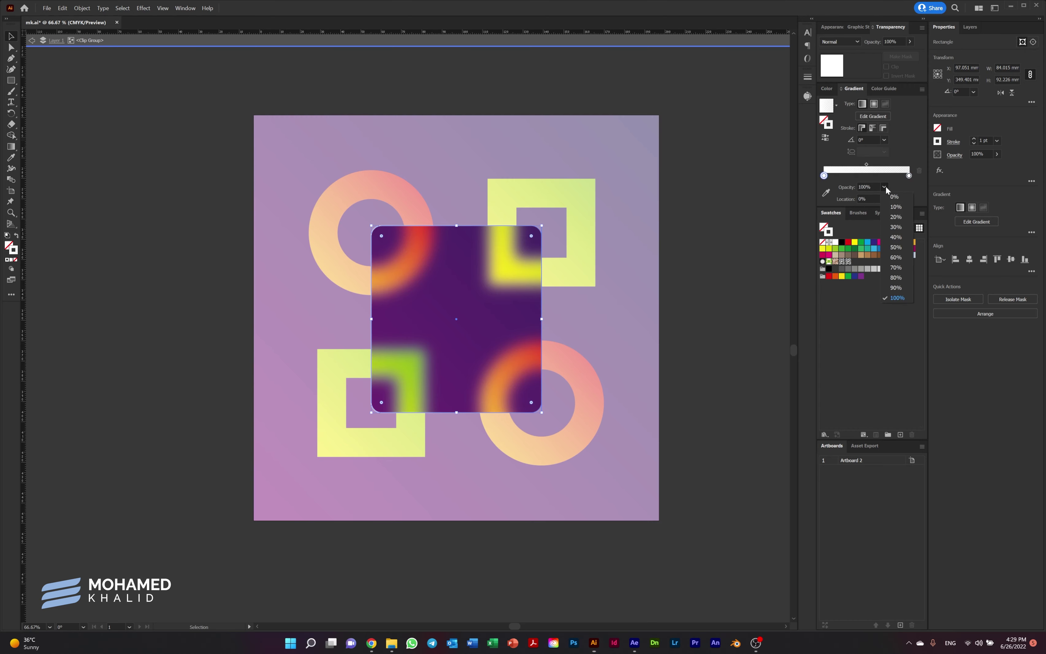
{"action": "left_click", "coordinate": [884, 198]}
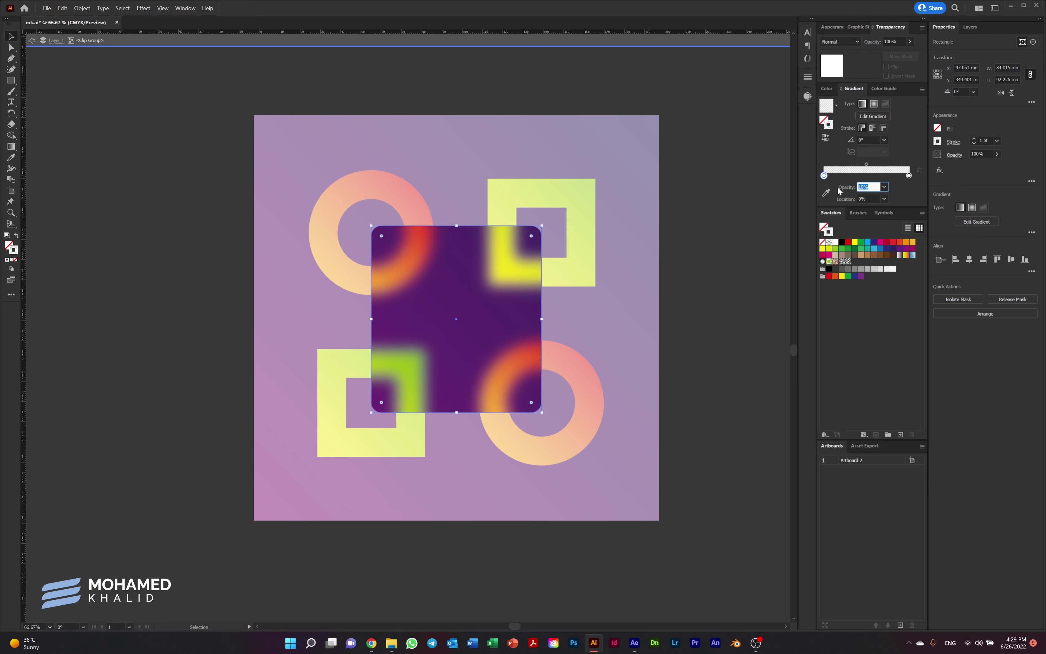
{"action": "type", "text": "5"}
{"action": "key", "text": "Return"}
{"action": "left_click", "coordinate": [974, 139]}
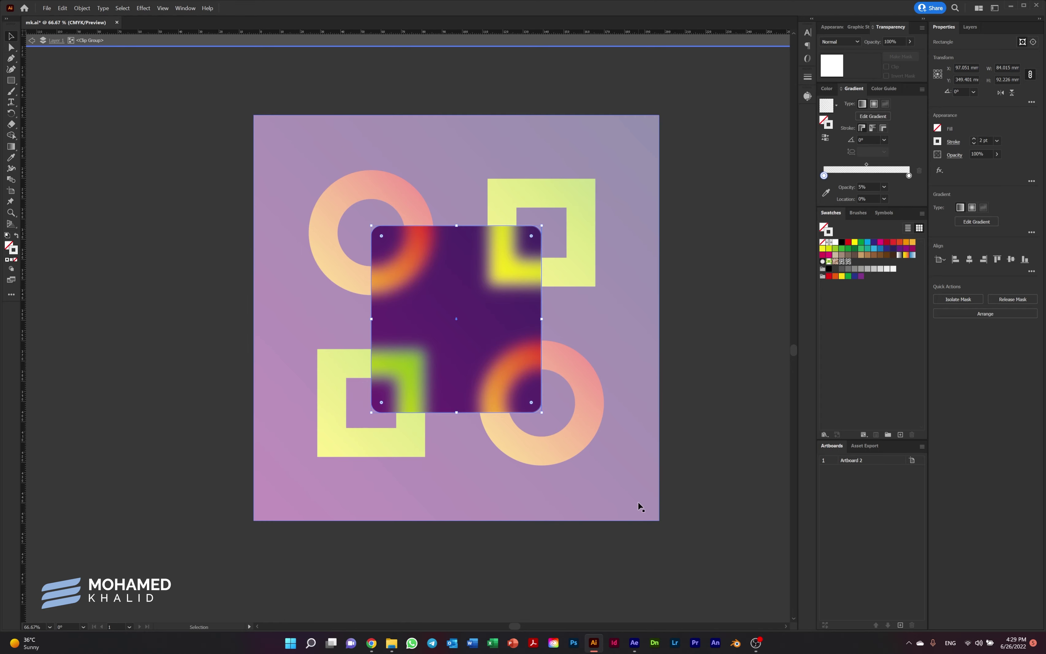
- Add an artboard-sized rectangle with the fading white gradient fill inside the clip group, then exit isolation
{"action": "key", "text": "m"}
{"action": "left_click_drag", "start_coordinate": [657, 518], "coordinate": [254, 115]}
{"action": "left_click", "coordinate": [16, 235]}
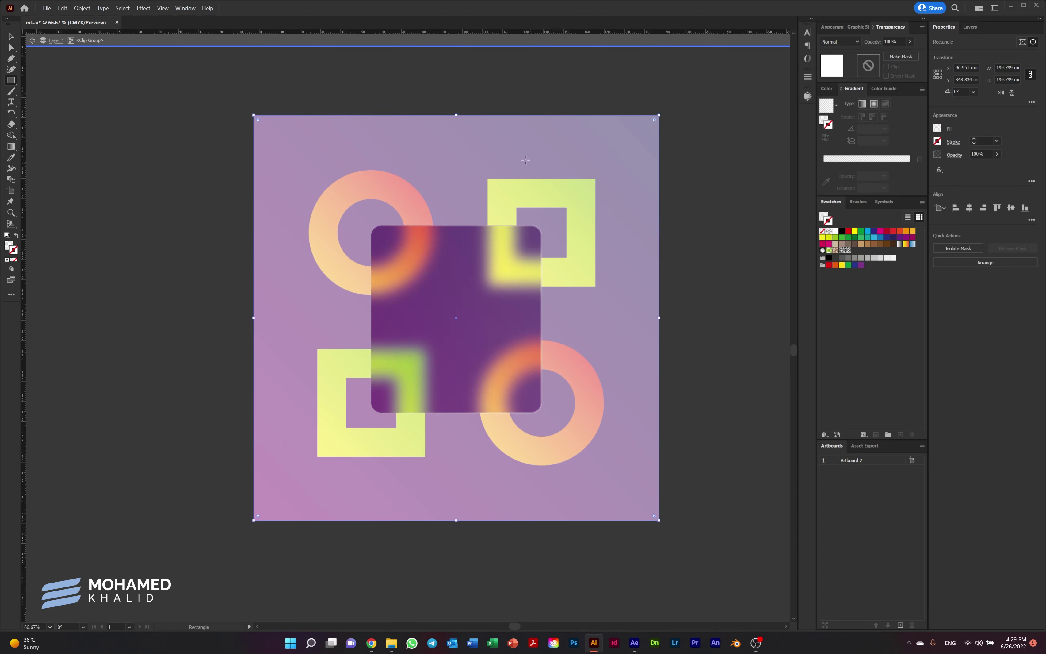
{"action": "left_click", "coordinate": [11, 38]}
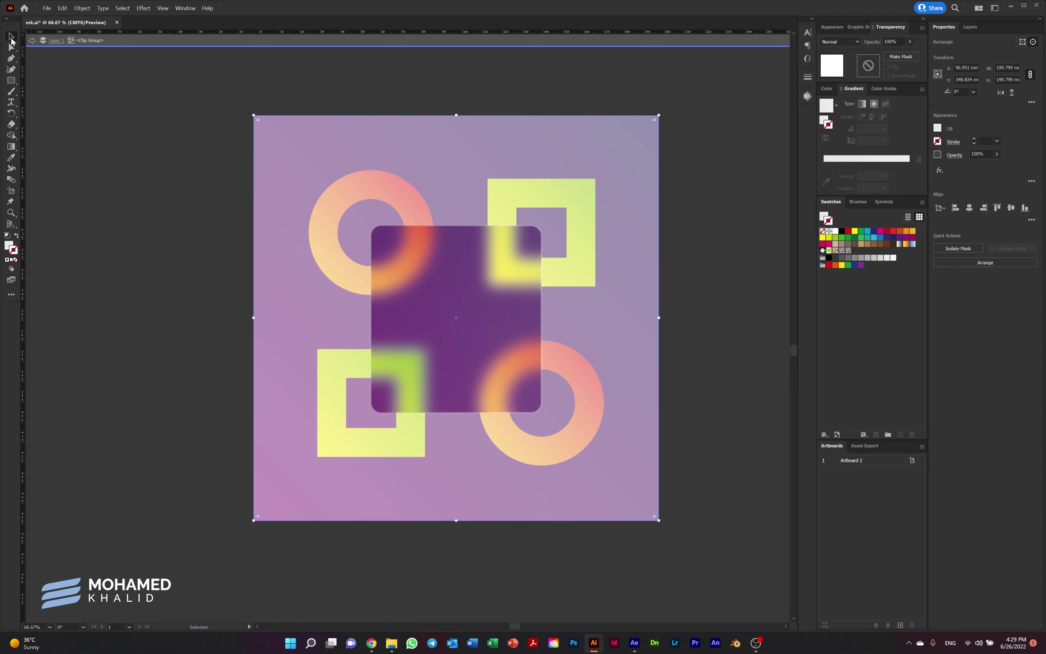
{"action": "left_click", "coordinate": [825, 123]}
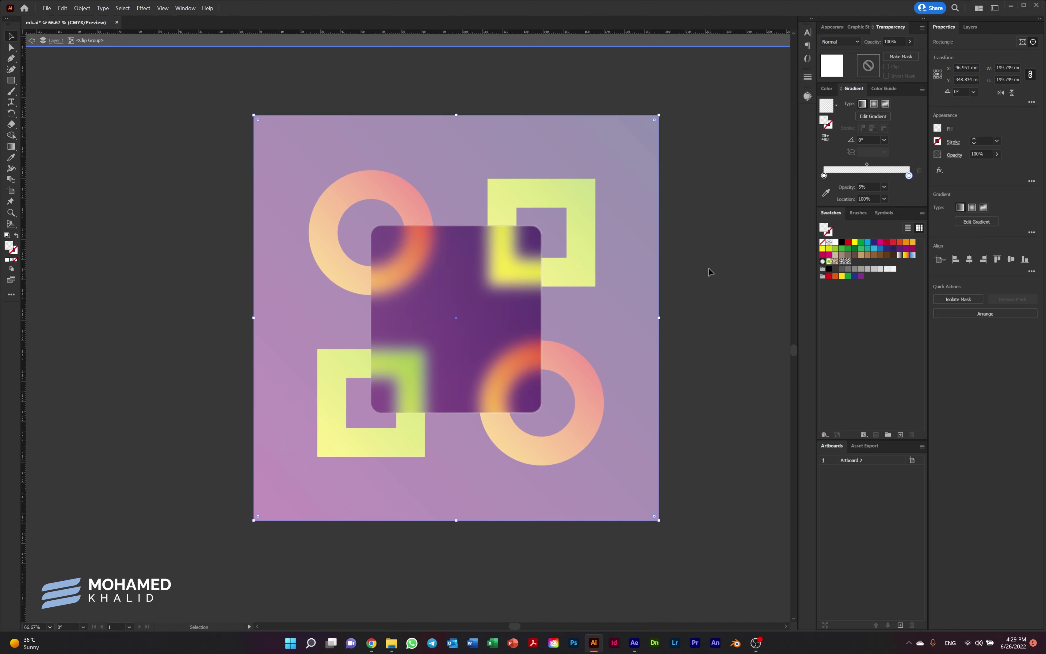
{"action": "left_click", "coordinate": [710, 306]}
{"action": "key", "text": "Escape"}
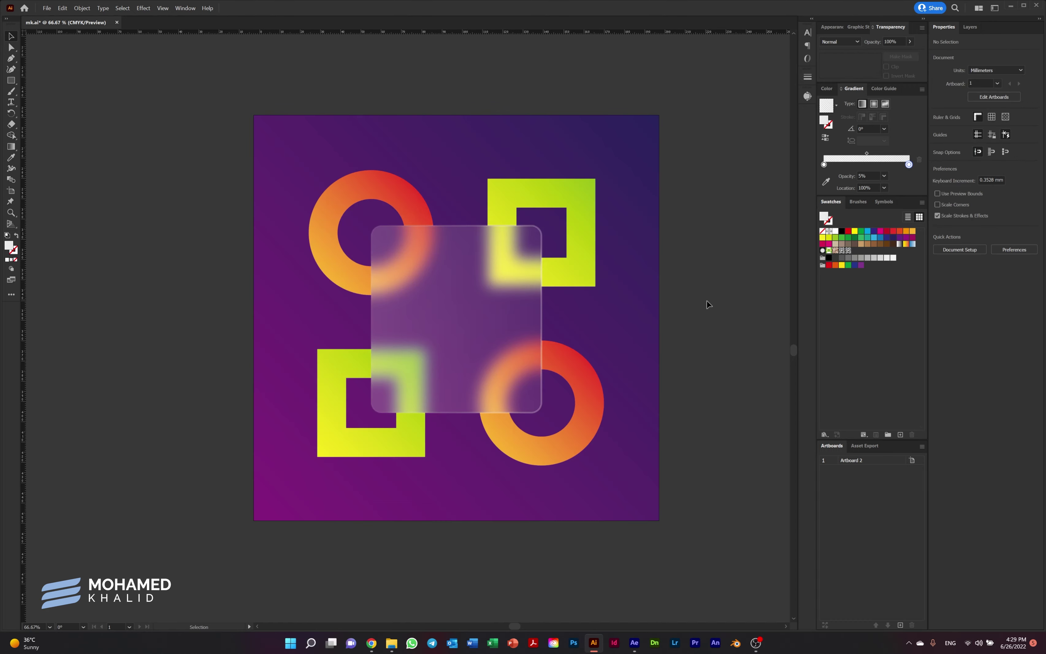
- Move the frosted glass square down-right, then back up-left, watching the blur update live
{"action": "double_click", "coordinate": [463, 350]}
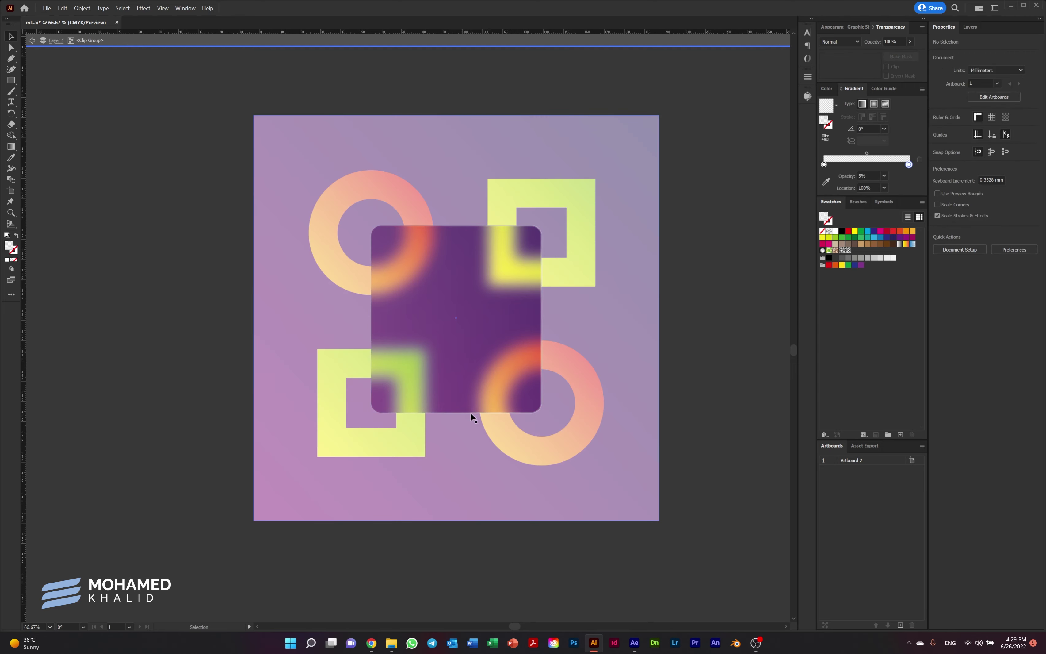
{"action": "key", "text": "a"}
{"action": "left_click", "coordinate": [505, 366]}
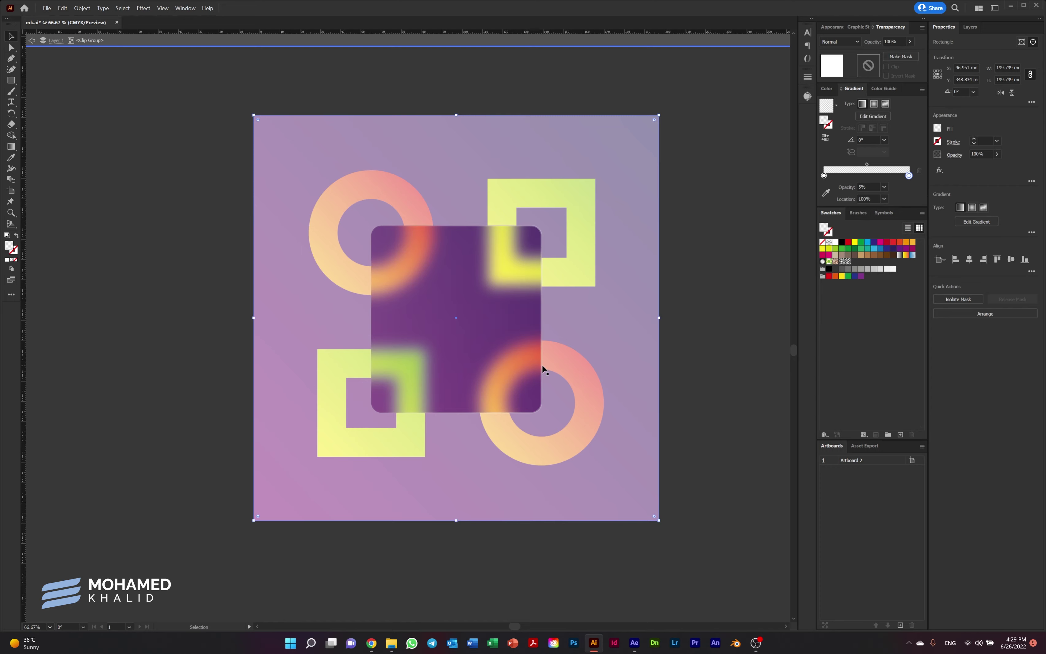
{"action": "mouse_move", "coordinate": [541, 369]}
{"action": "left_mouse_down"}
{"action": "mouse_move", "coordinate": [568, 399]}
{"action": "mouse_move", "coordinate": [519, 347]}
{"action": "mouse_move", "coordinate": [613, 303]}
{"action": "left_mouse_up"}
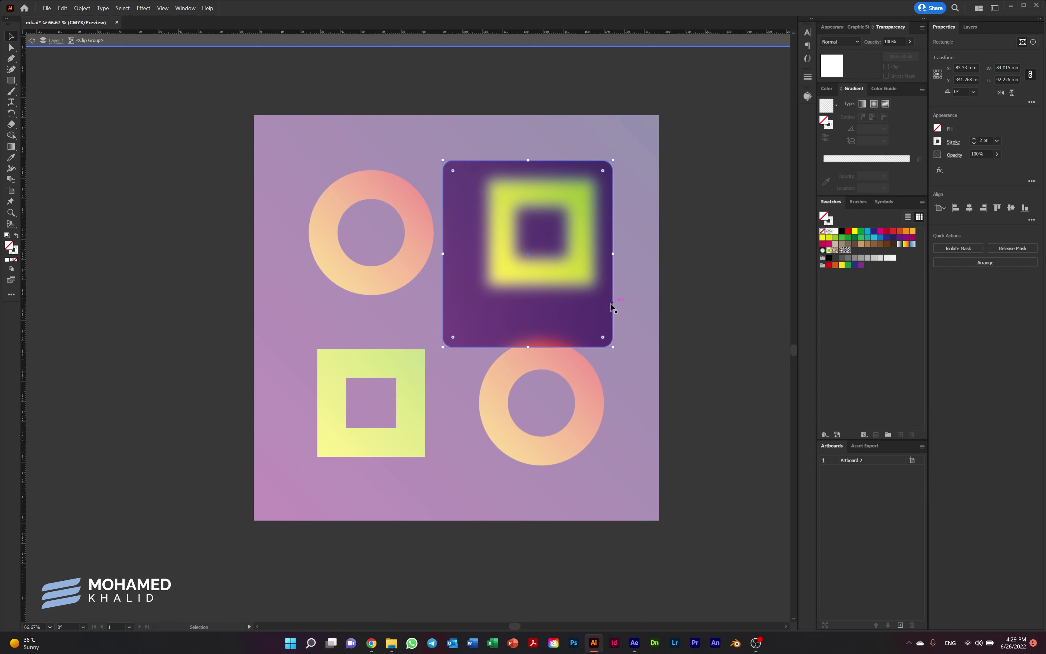
{"action": "mouse_move", "coordinate": [612, 303]}
{"action": "left_mouse_down"}
{"action": "mouse_move", "coordinate": [516, 342]}
{"action": "mouse_move", "coordinate": [485, 375]}
{"action": "mouse_move", "coordinate": [541, 367]}
{"action": "left_mouse_up"}
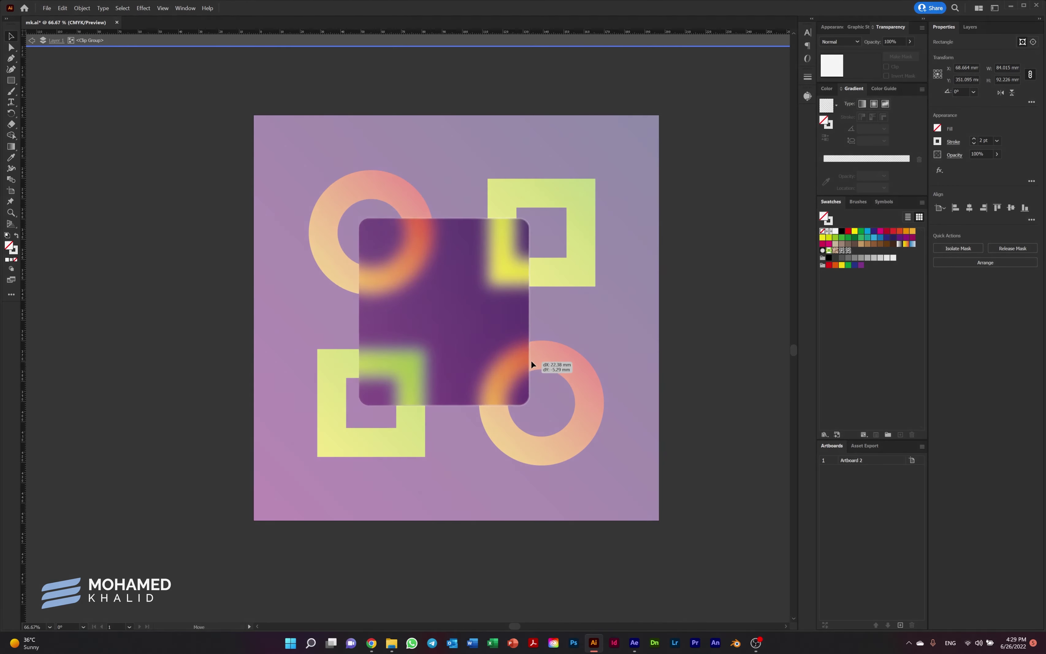